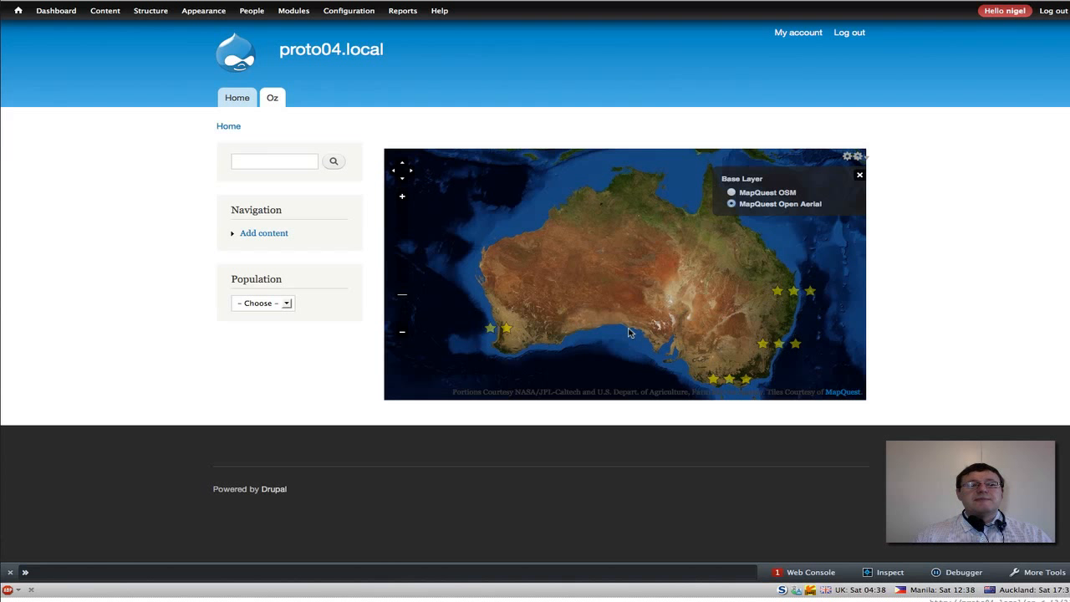
# Step: Filter the Australia map by population with the three stars option and with the two stars option
pyautogui.click(285, 306)
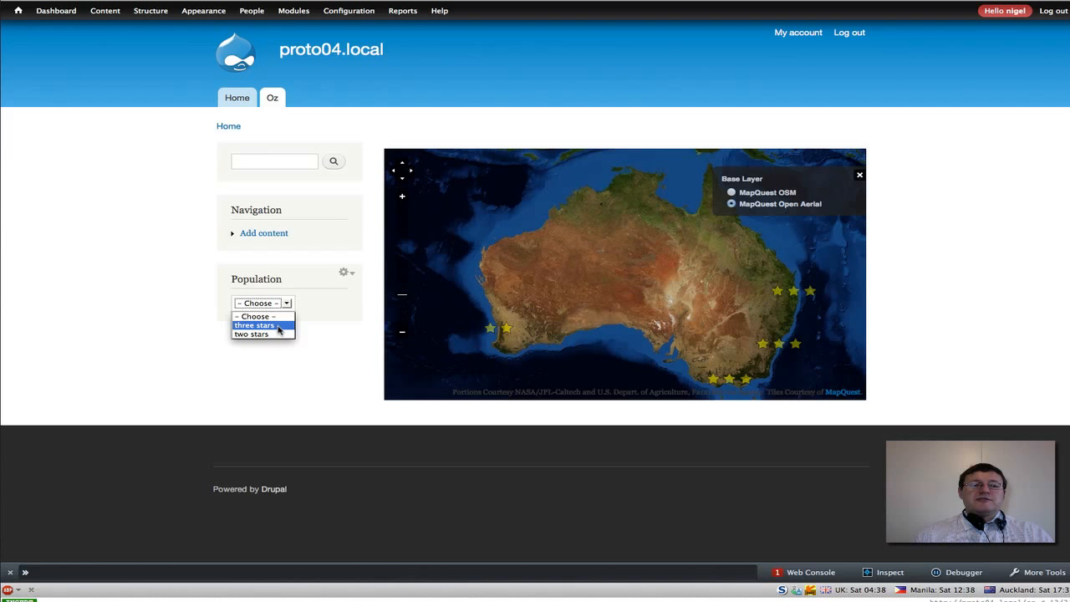
pyautogui.click(279, 326)
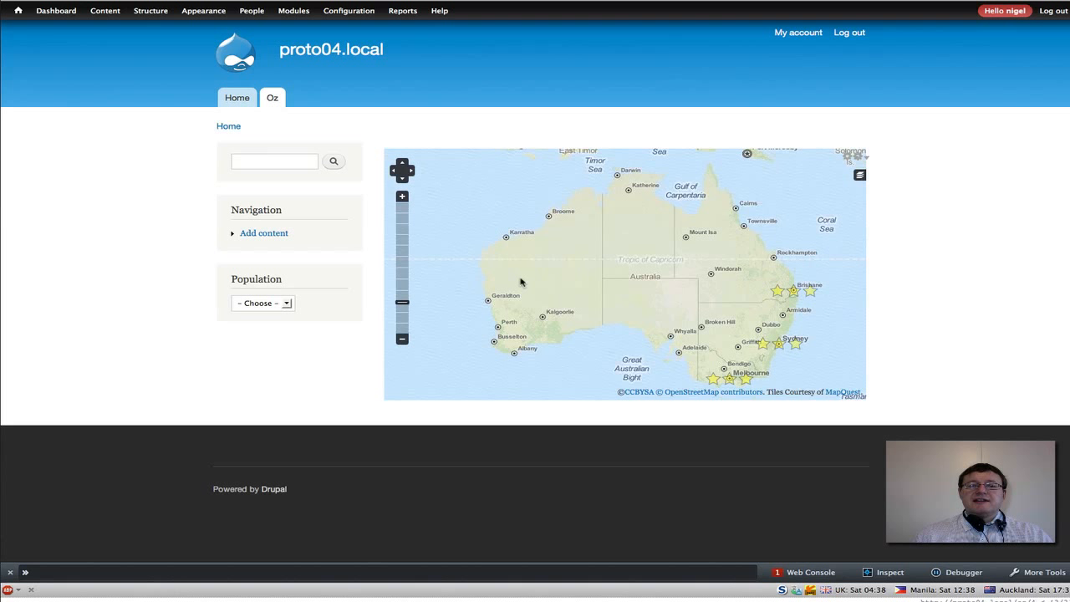
pyautogui.click(288, 303)
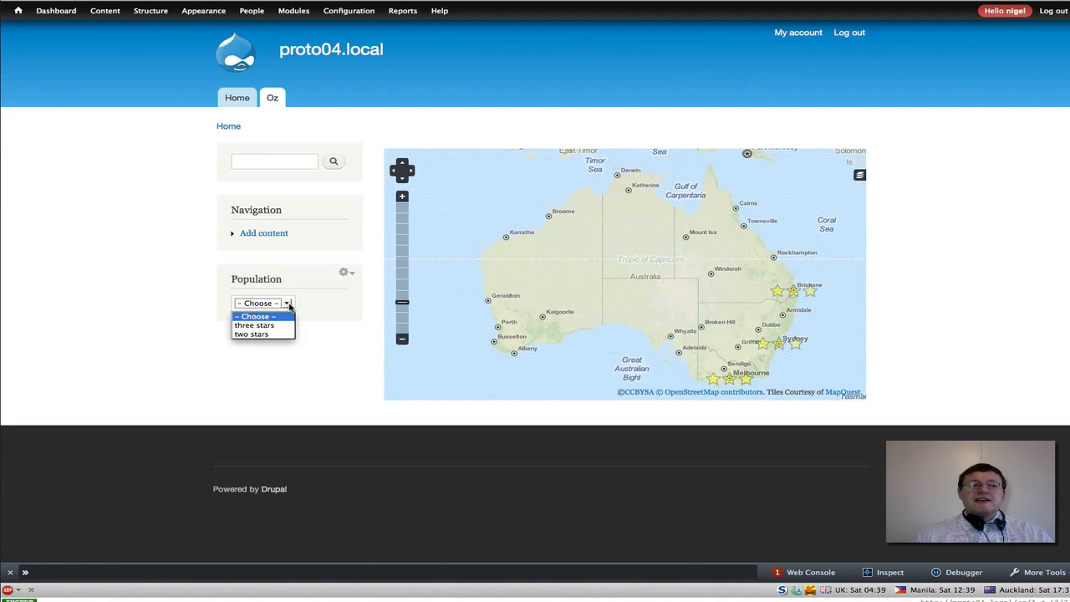
pyautogui.click(274, 334)
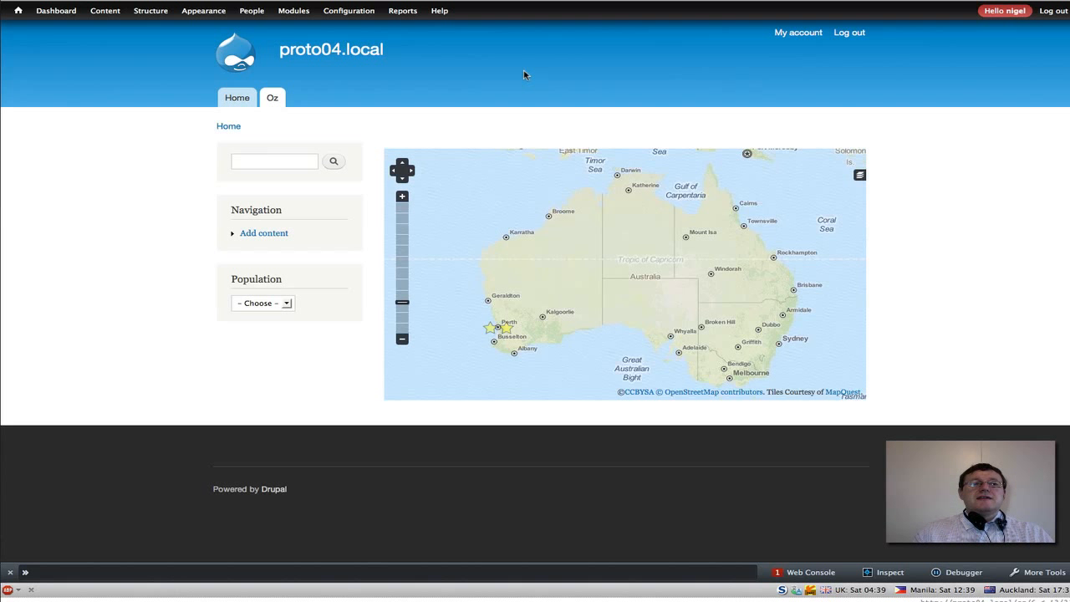
# Step: Read the tutorial page's introduction, prerequisites, required modules and contextual filter settings in the implementation section
pyautogui.click(585, 1)
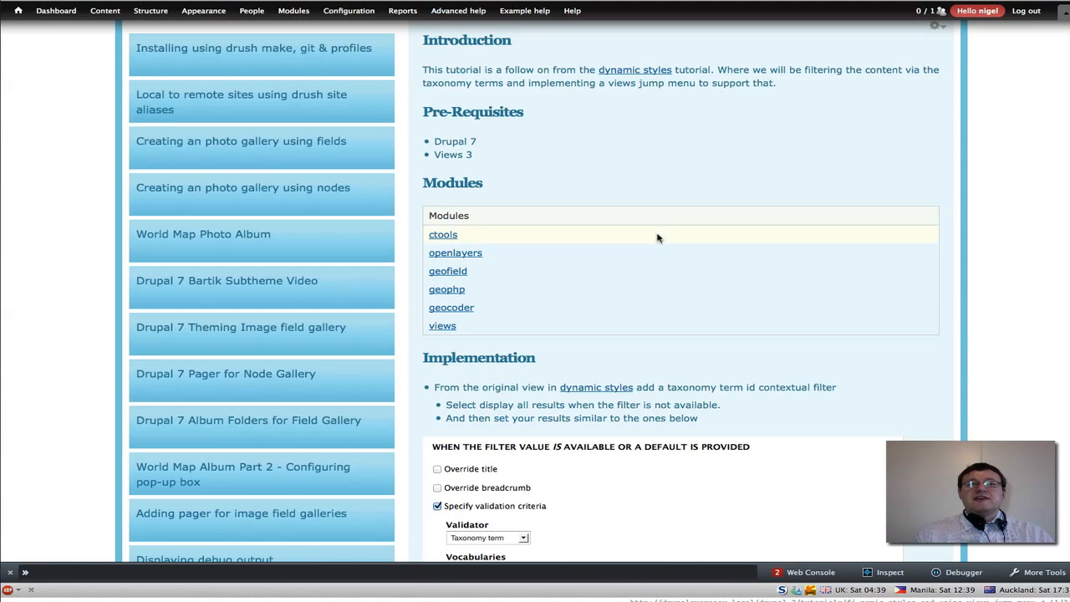
pyautogui.scroll(-1, 764, 156)
pyautogui.scroll(2, 764, 155)
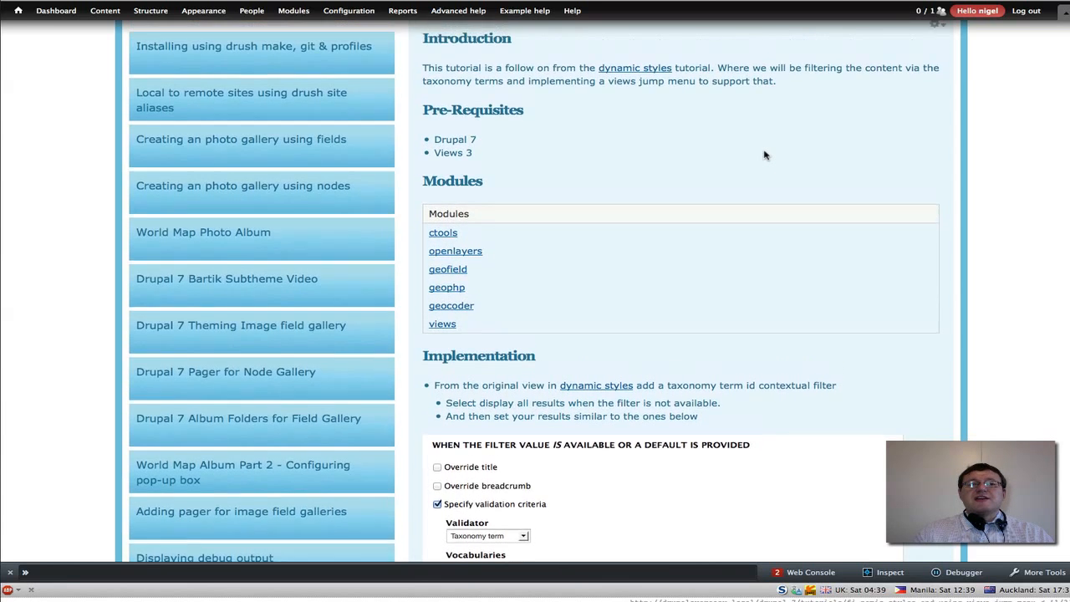
pyautogui.scroll(-1, 764, 155)
pyautogui.scroll(-1, 764, 155)
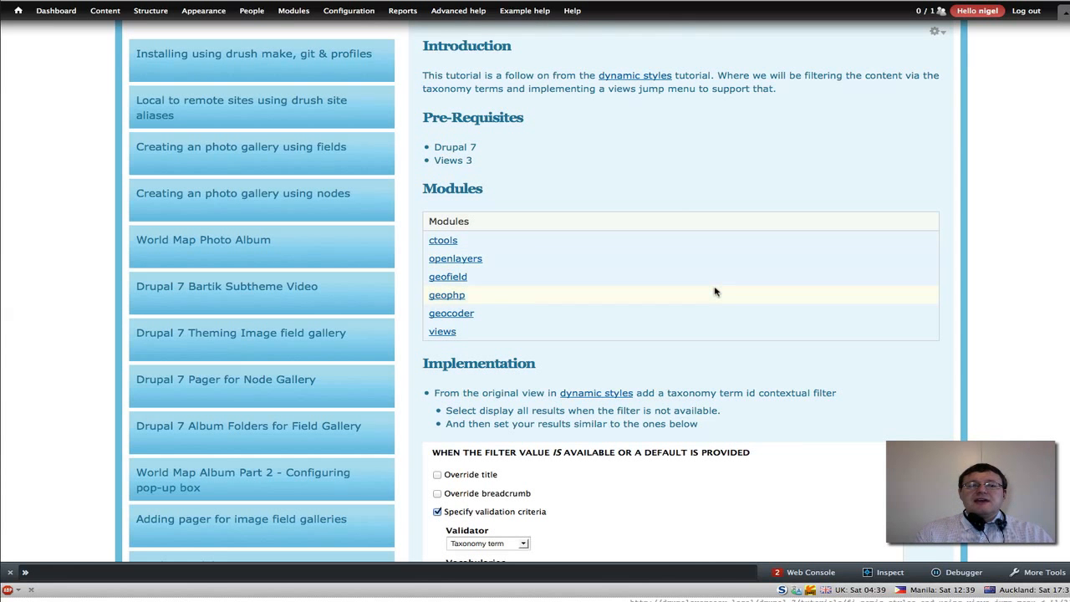
pyautogui.scroll(-2, 714, 292)
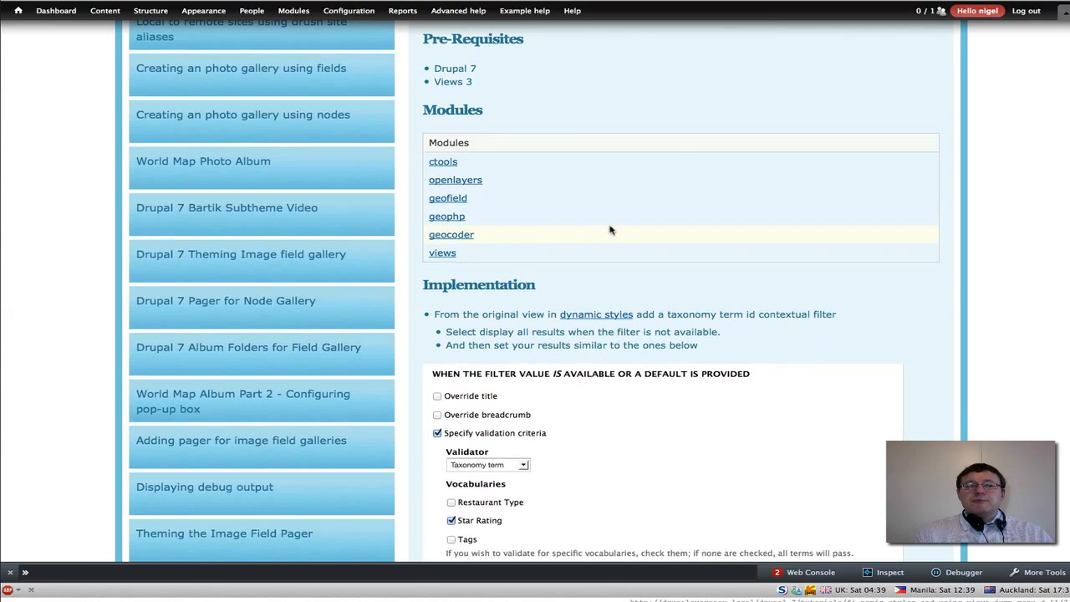
pyautogui.scroll(-6, 701, 304)
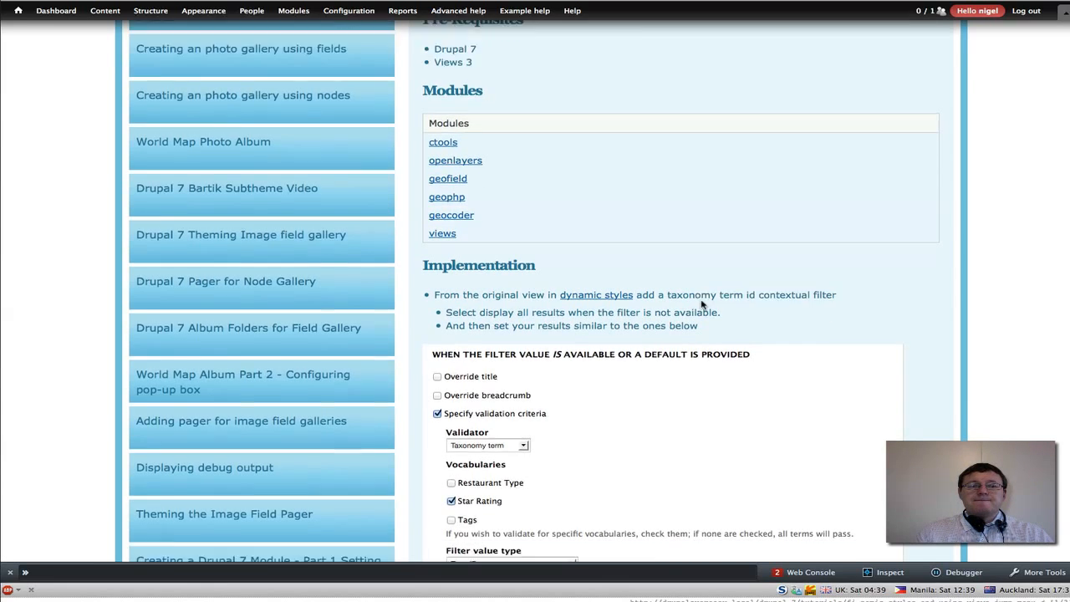
pyautogui.scroll(-1, 702, 305)
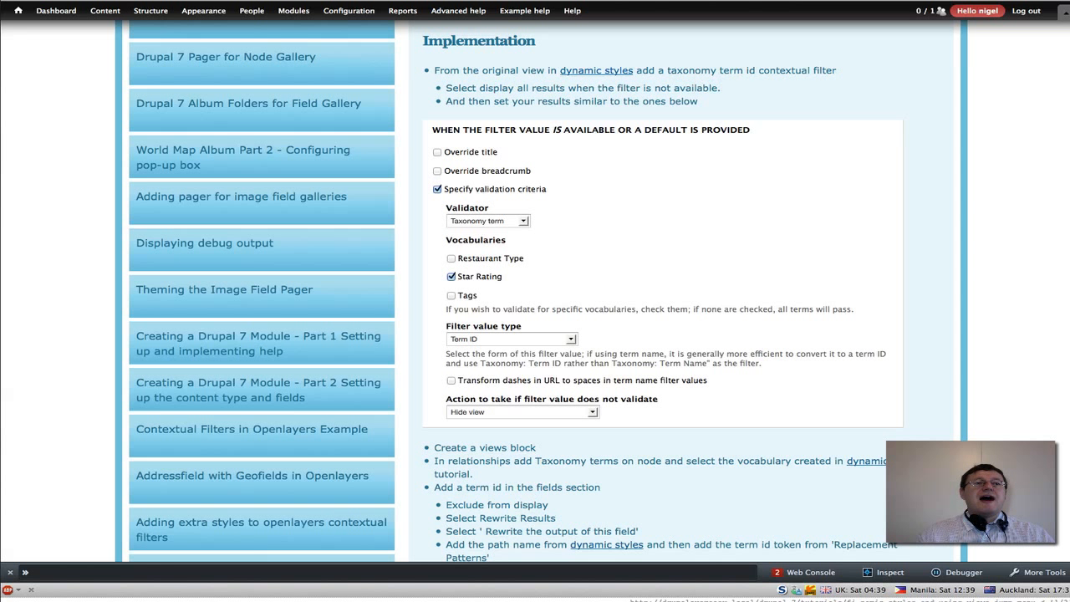
# Step: Switch to the proto05.local site and open its O (Content) view for editing
pyautogui.hotkey('ctrl', 'Tab')
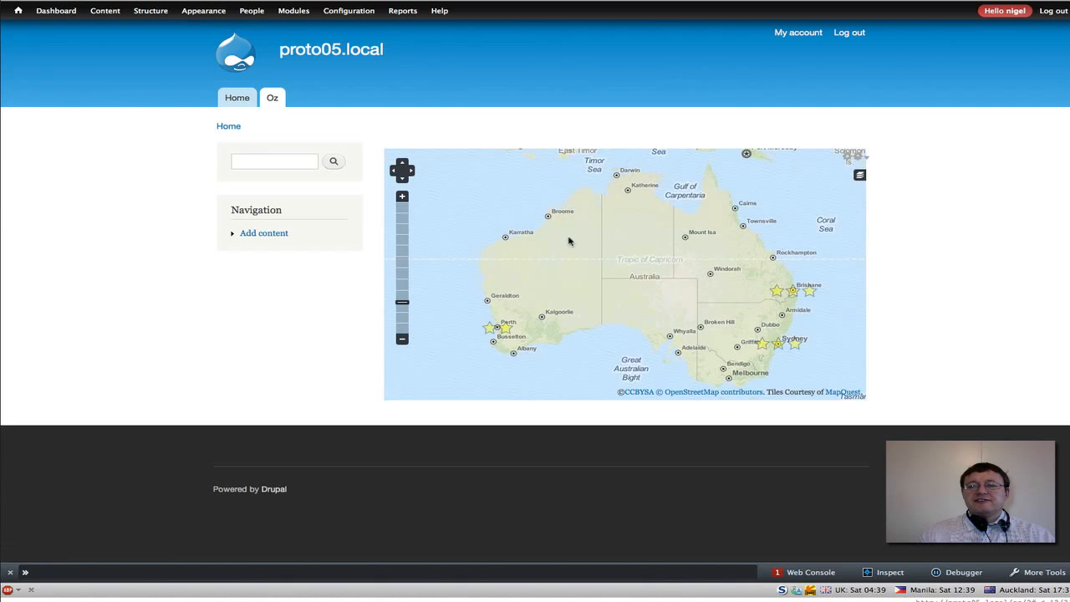
pyautogui.moveTo(149, 13)
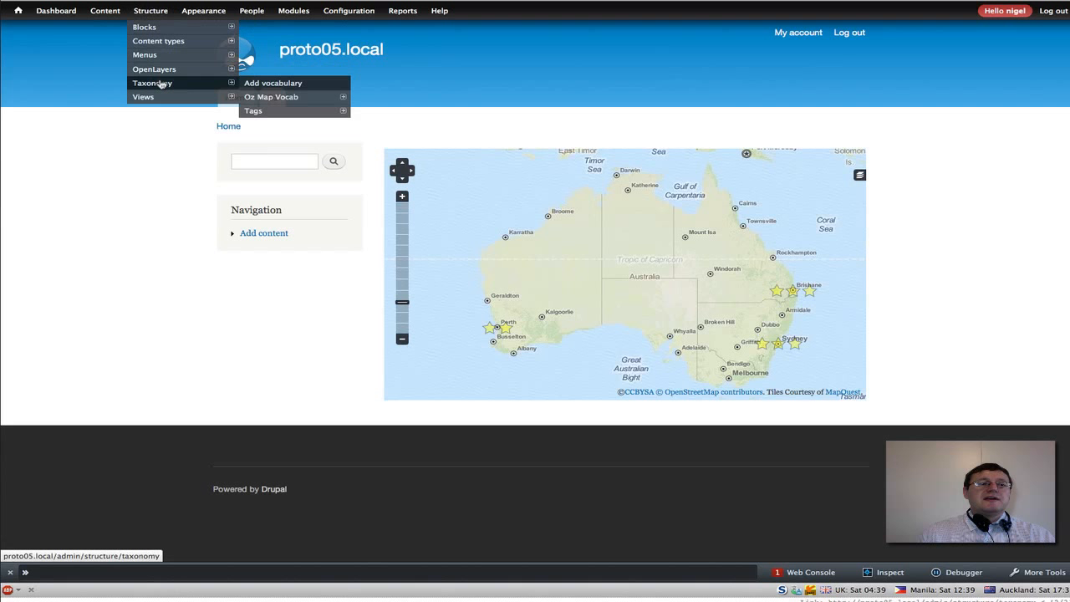
pyautogui.moveTo(161, 100)
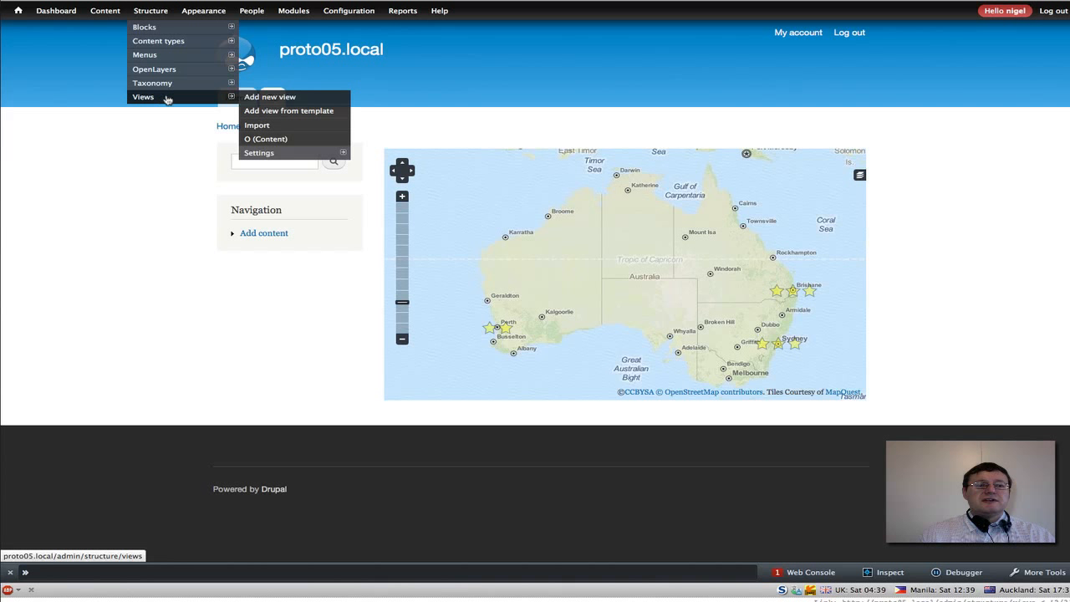
pyautogui.click(264, 140)
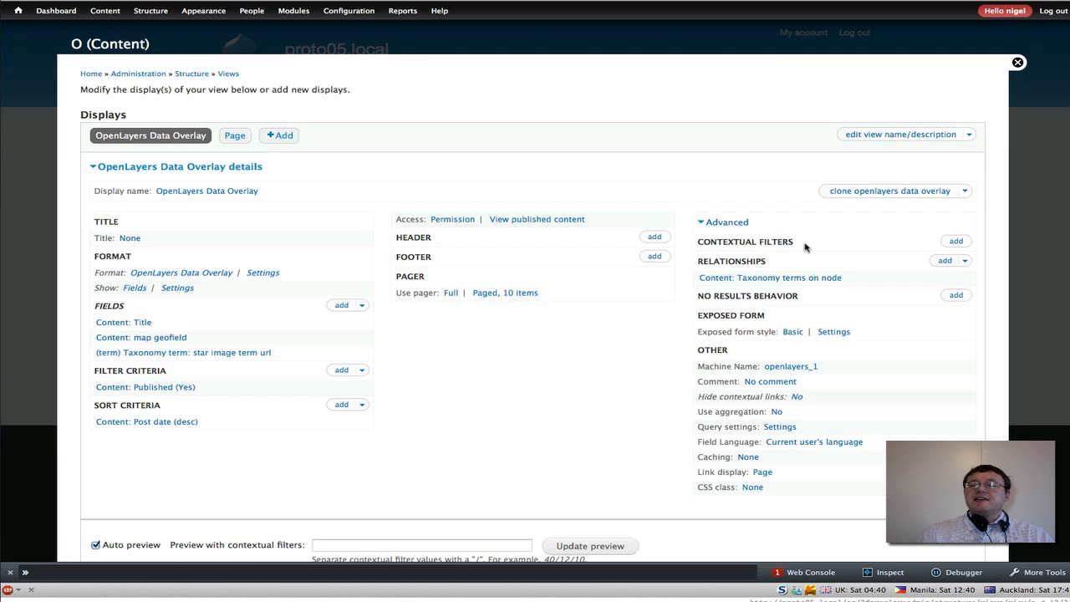
# Step: Add the Taxonomy term: Term ID contextual filter to the OpenLayers Data Overlay, overriding this openlayers display only
pyautogui.click(955, 241)
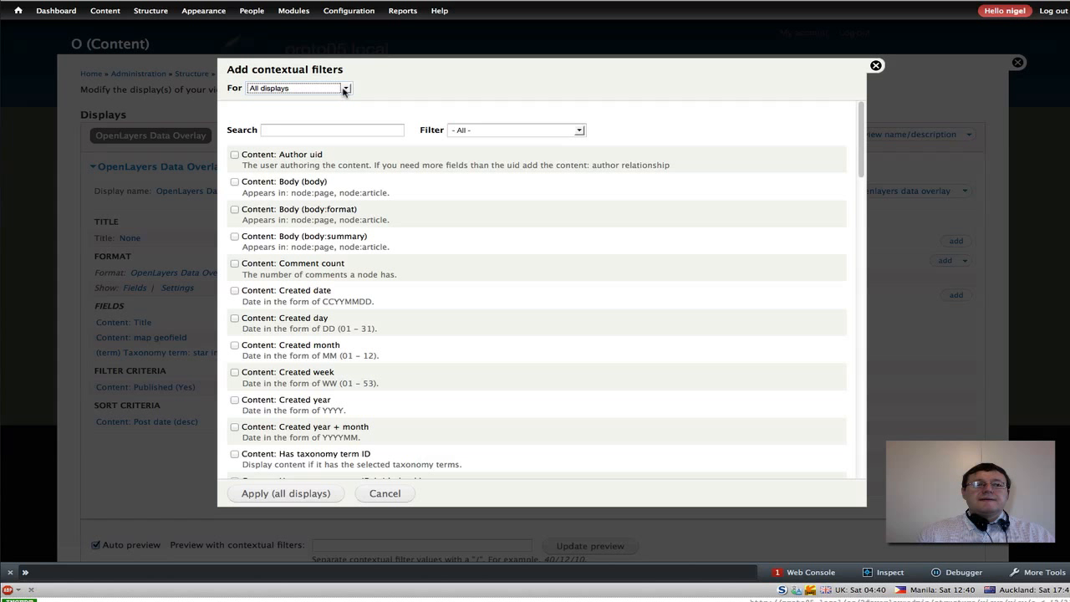
pyautogui.click(346, 90)
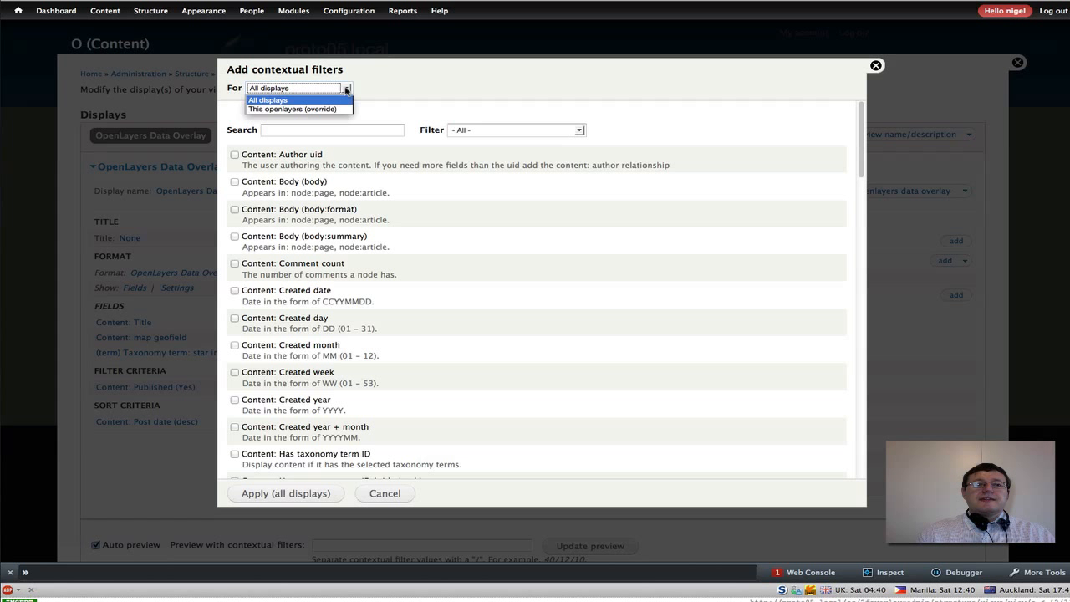
pyautogui.click(323, 109)
pyautogui.click(271, 130)
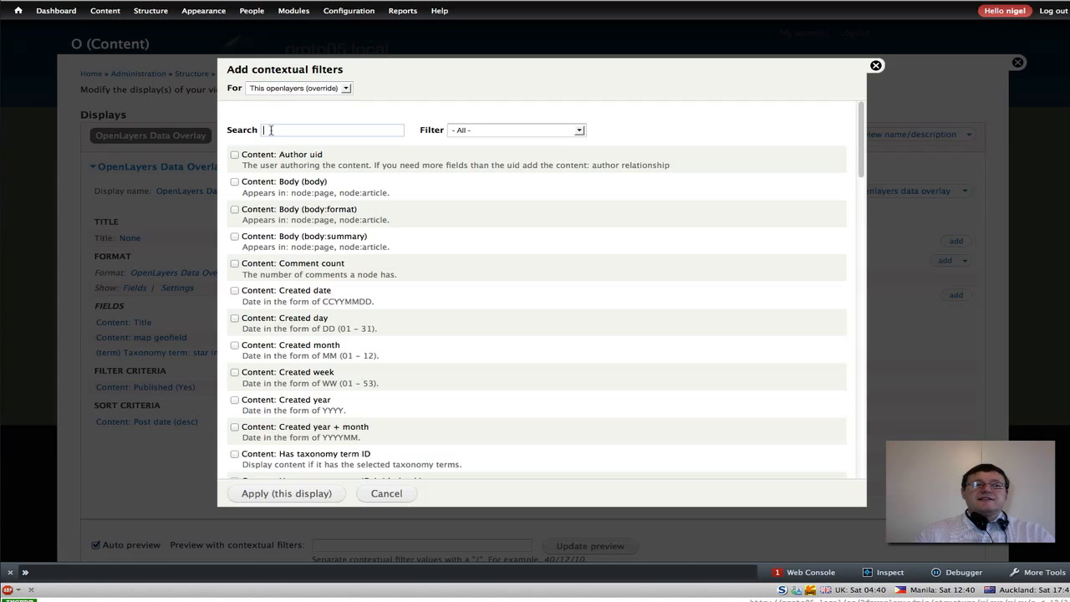
pyautogui.write('term')
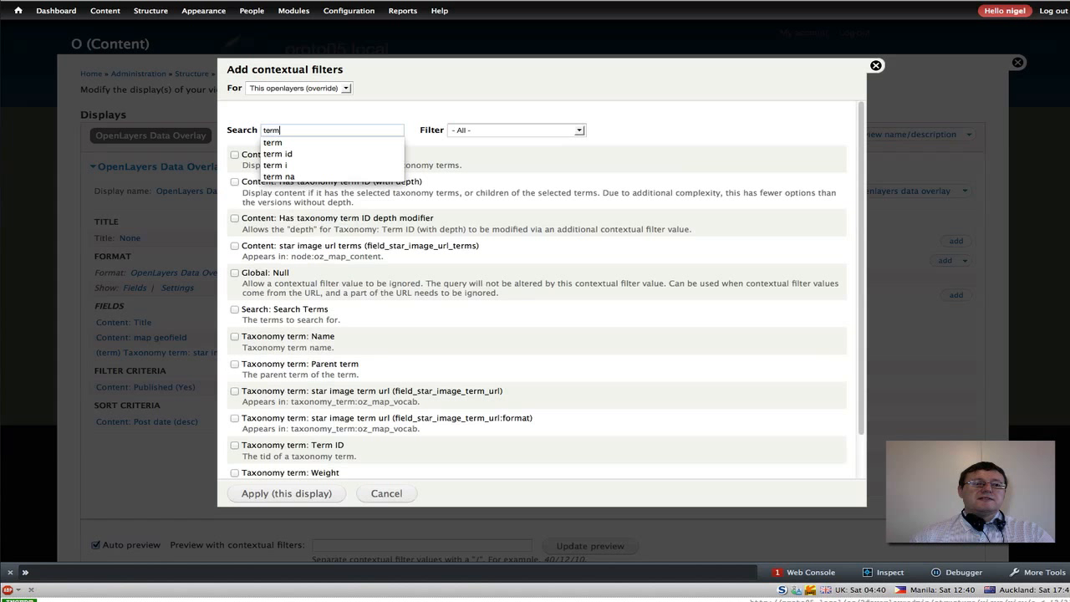
pyautogui.write(' id')
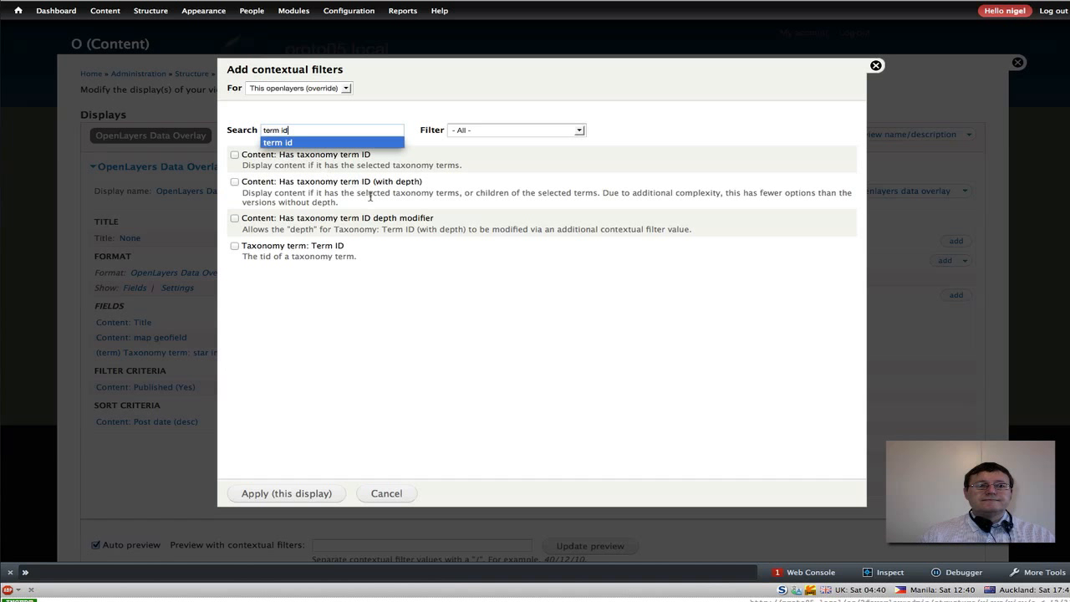
pyautogui.click(283, 274)
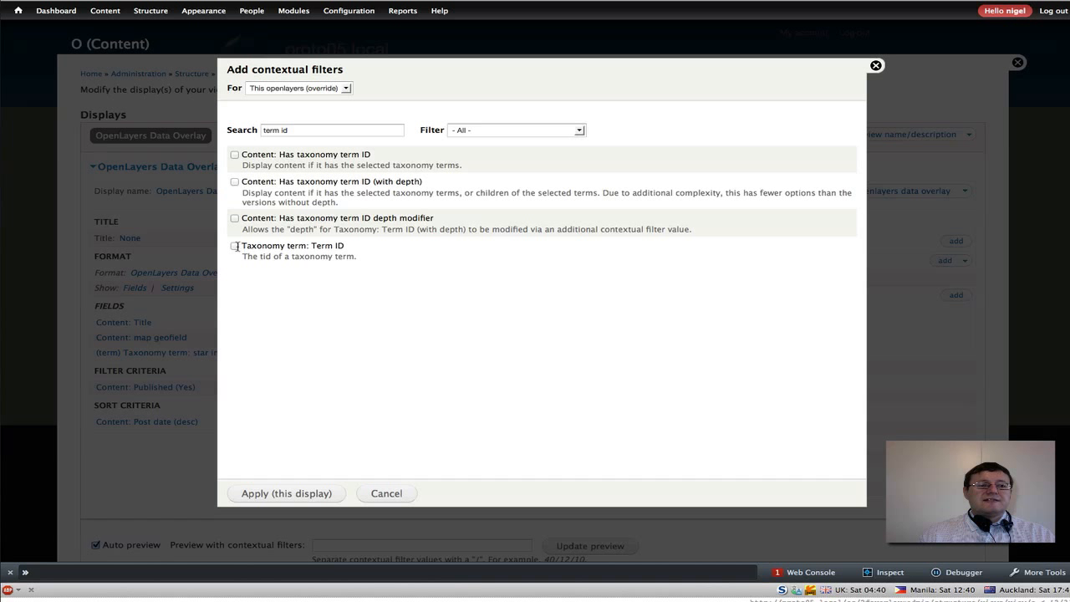
pyautogui.click(235, 245)
pyautogui.click(301, 494)
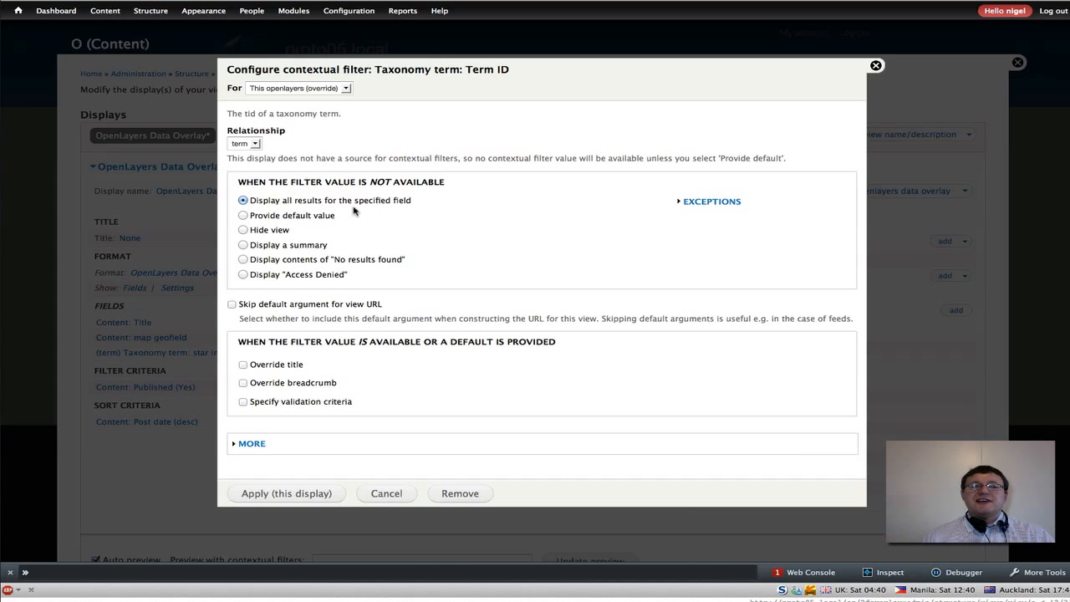
# Step: Specify validation criteria for the Term ID filter with the Taxonomy term validator and the Oz Map Vocab vocabulary, and apply to this display
pyautogui.moveTo(355, 210); pyautogui.dragTo(445, 286)
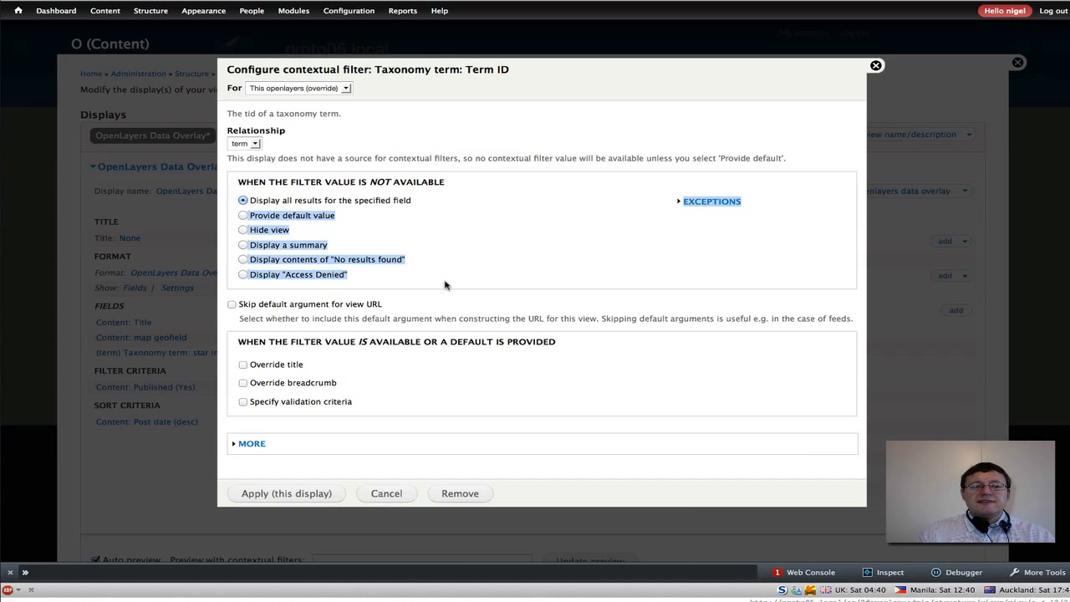
pyautogui.click(424, 378)
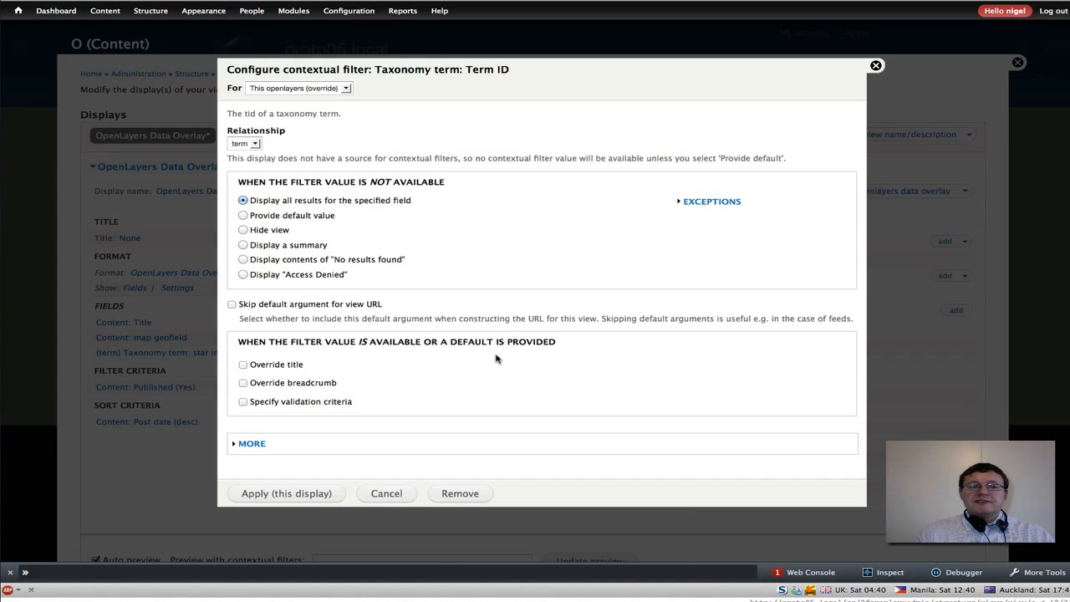
pyautogui.click(243, 402)
pyautogui.scroll(-2, 478, 416)
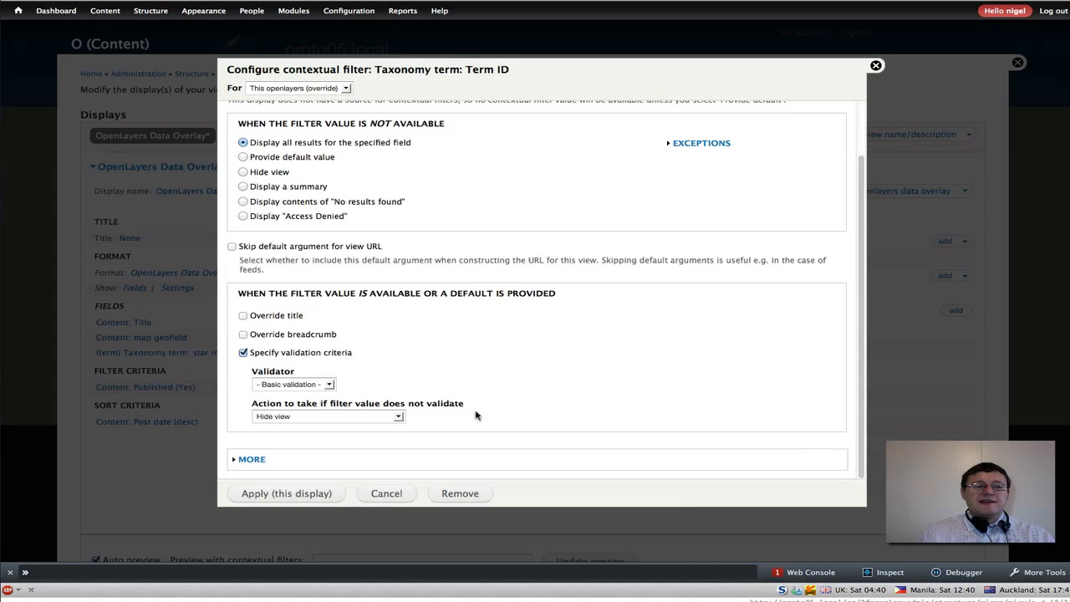
pyautogui.click(329, 384)
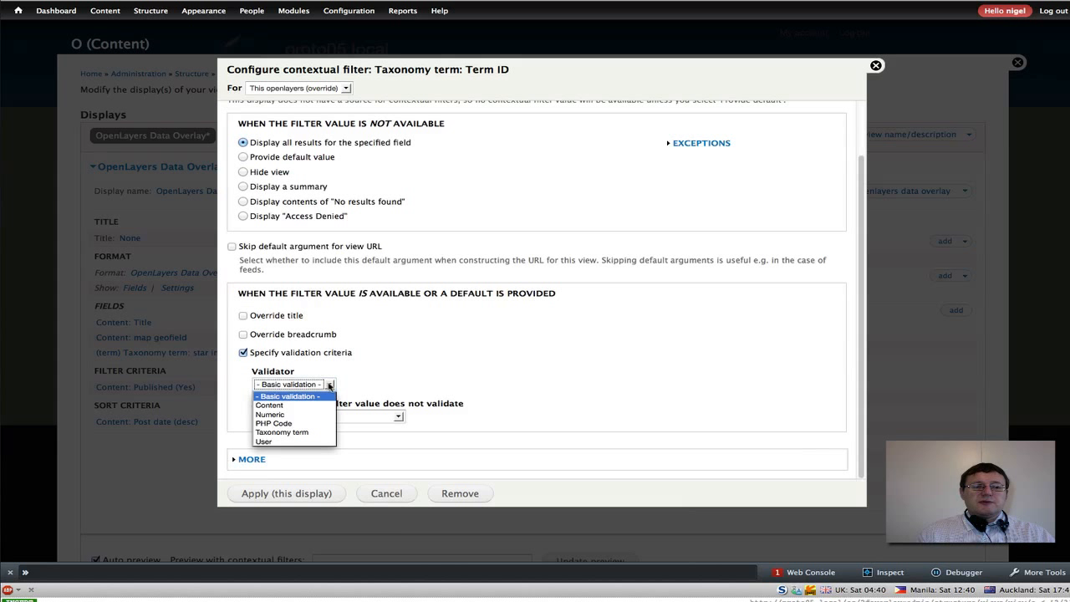
pyautogui.click(314, 434)
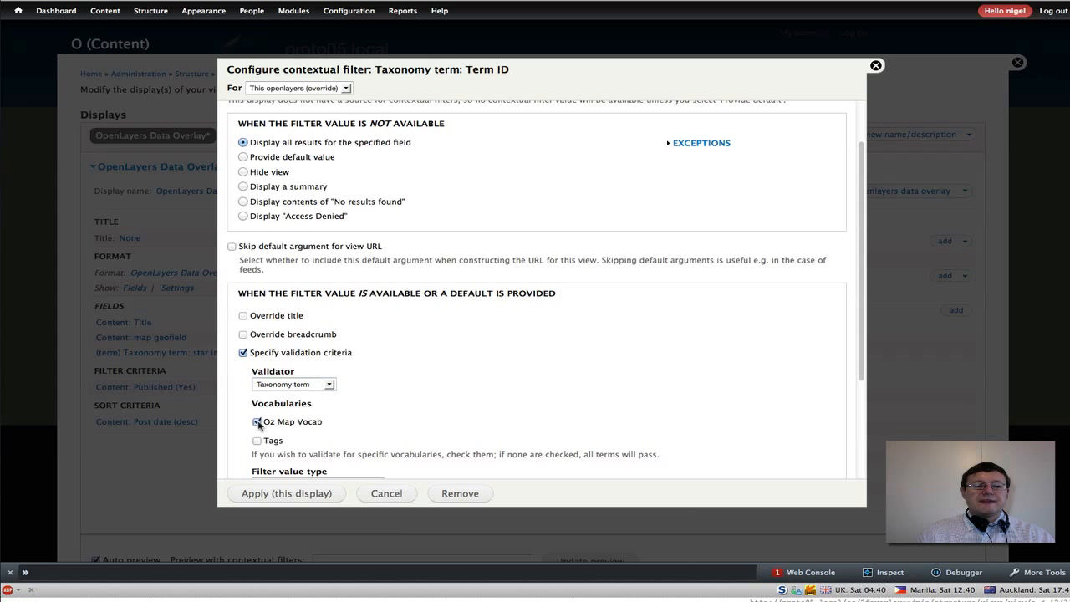
pyautogui.click(258, 422)
pyautogui.scroll(-2, 401, 431)
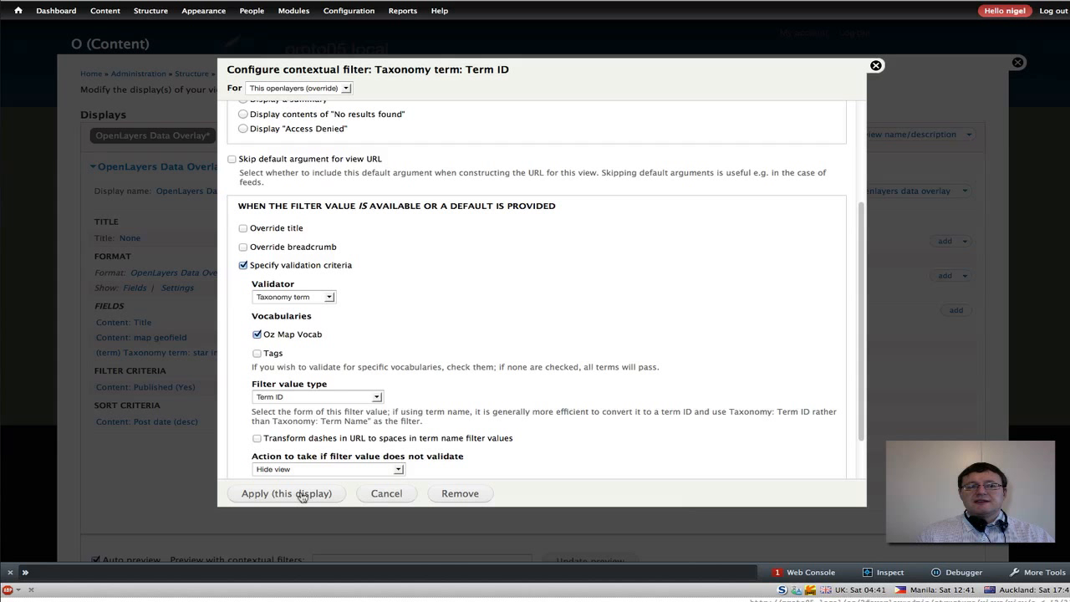
pyautogui.click(266, 495)
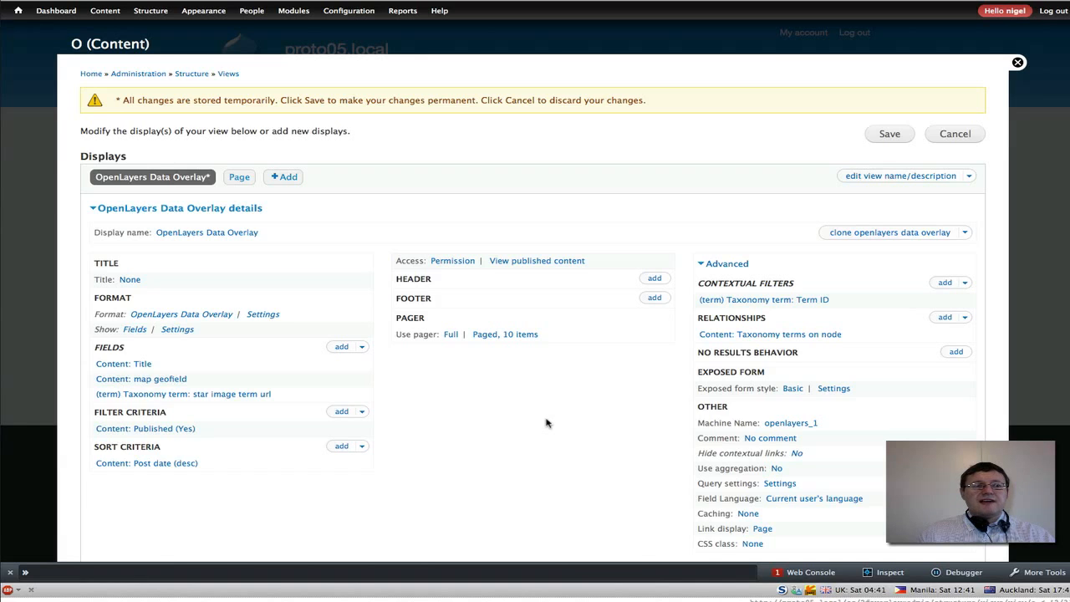
# Step: Check the overlay's preview output and save the O view
pyautogui.scroll(-3, 546, 423)
pyautogui.scroll(-4, 546, 423)
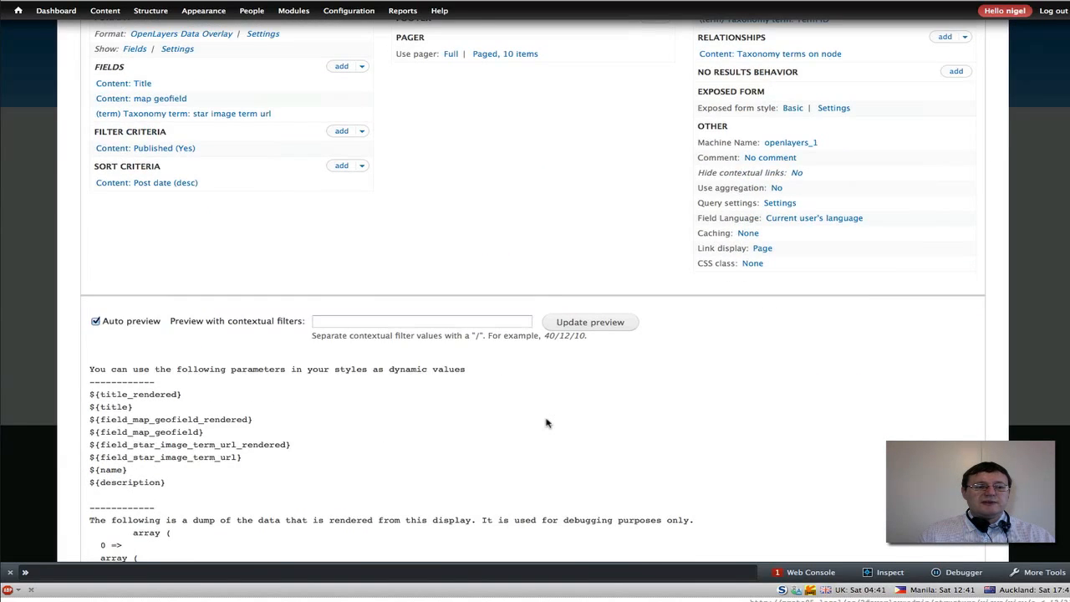
pyautogui.scroll(6, 546, 423)
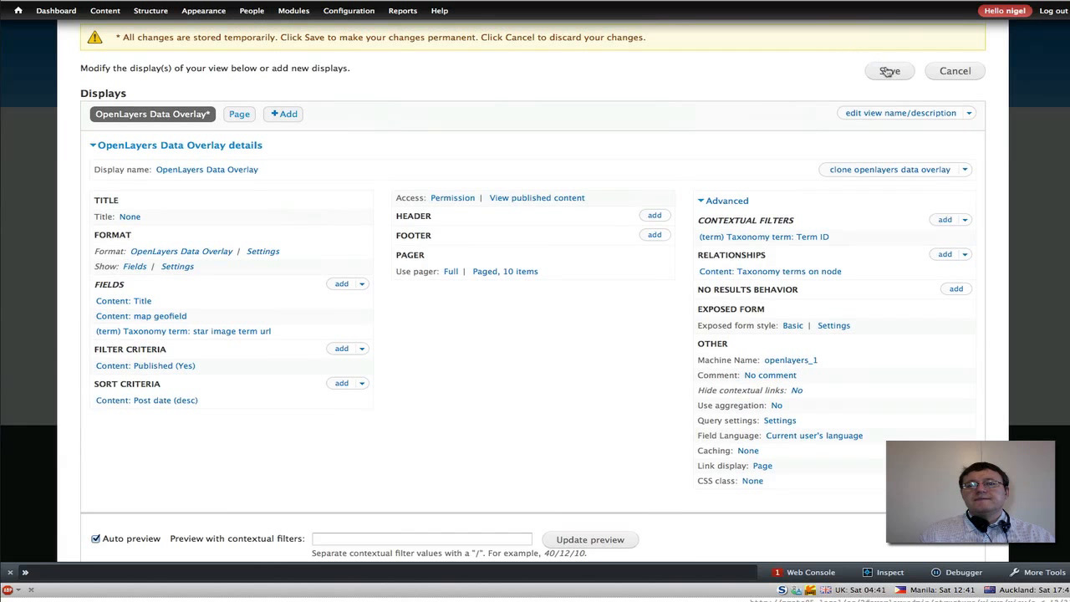
pyautogui.click(888, 71)
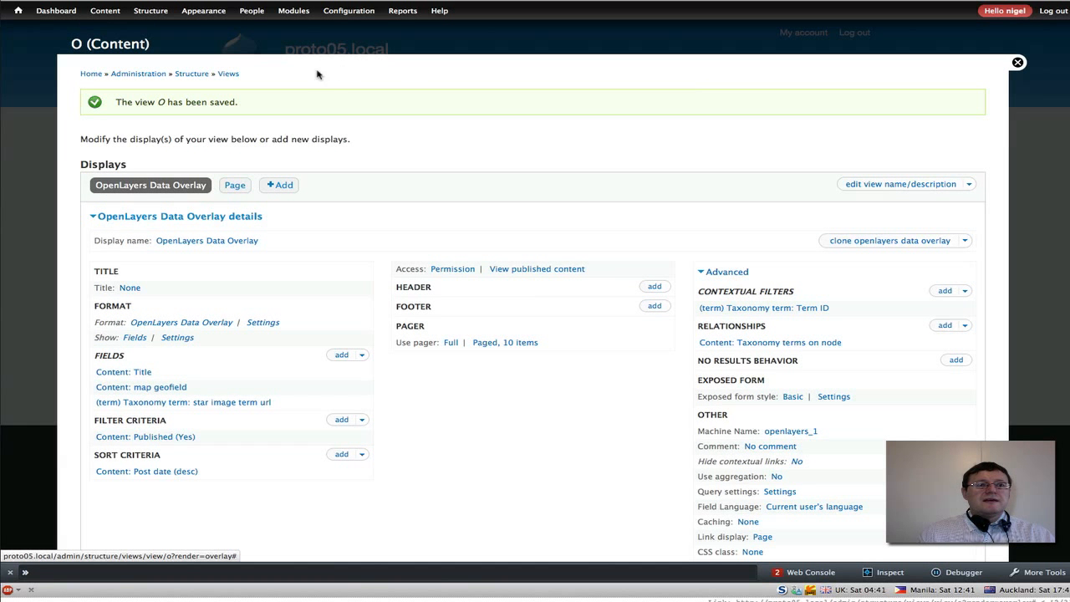
# Step: Start a new content view from the Views list and name it Oz Map Menu Block
pyautogui.click(226, 73)
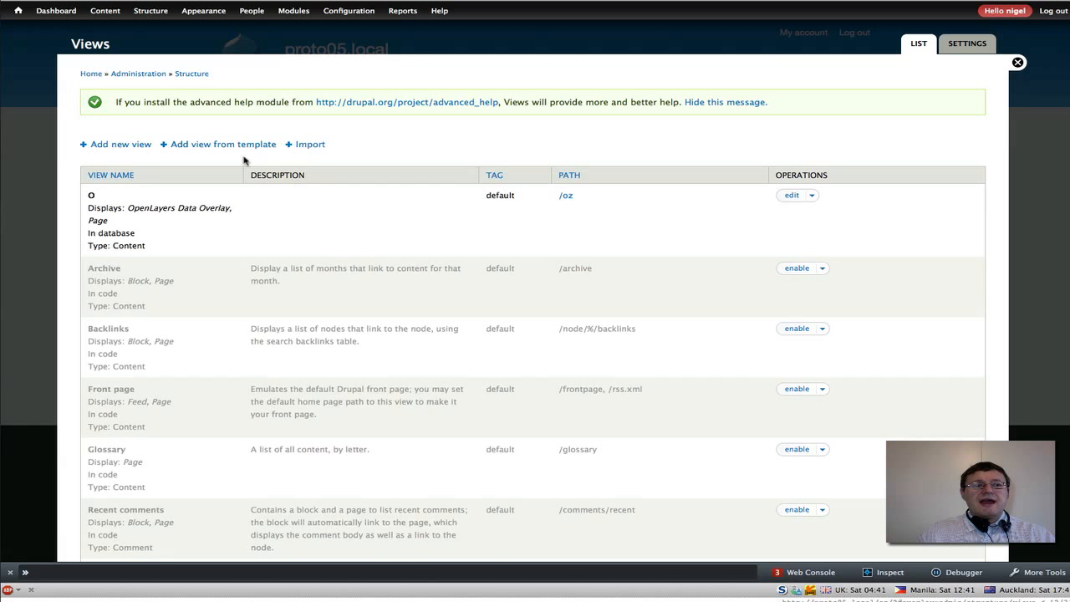
pyautogui.click(124, 147)
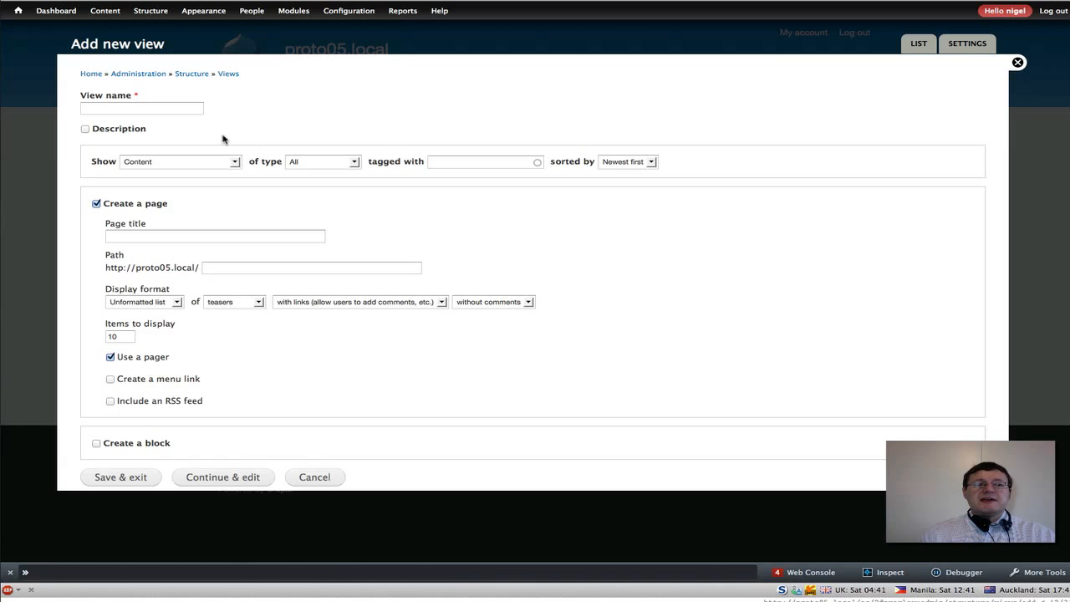
pyautogui.click(97, 108)
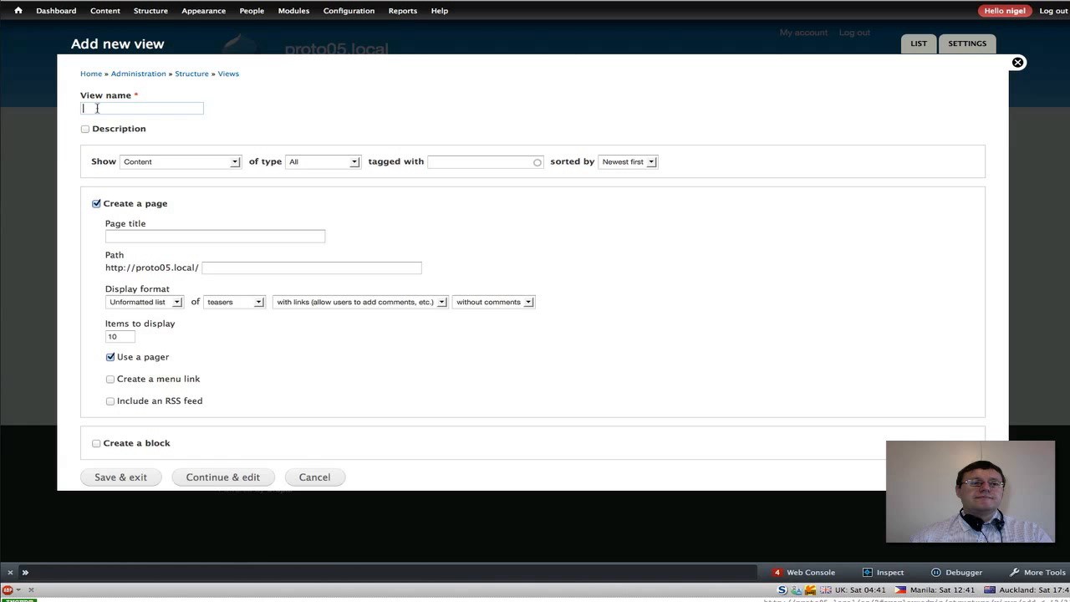
pyautogui.write('Oz Map')
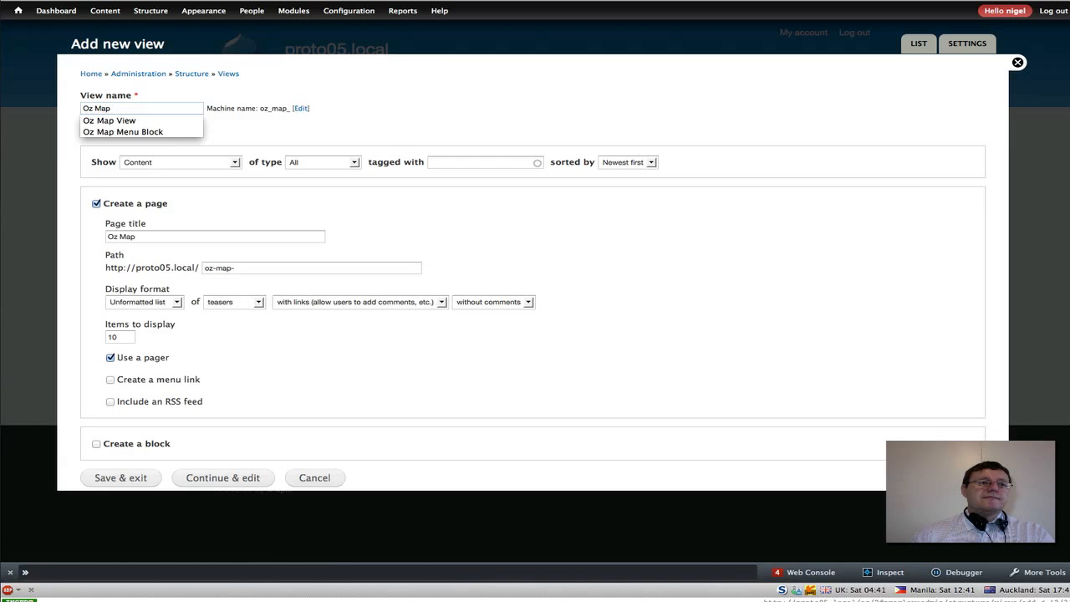
pyautogui.write(' Melu')
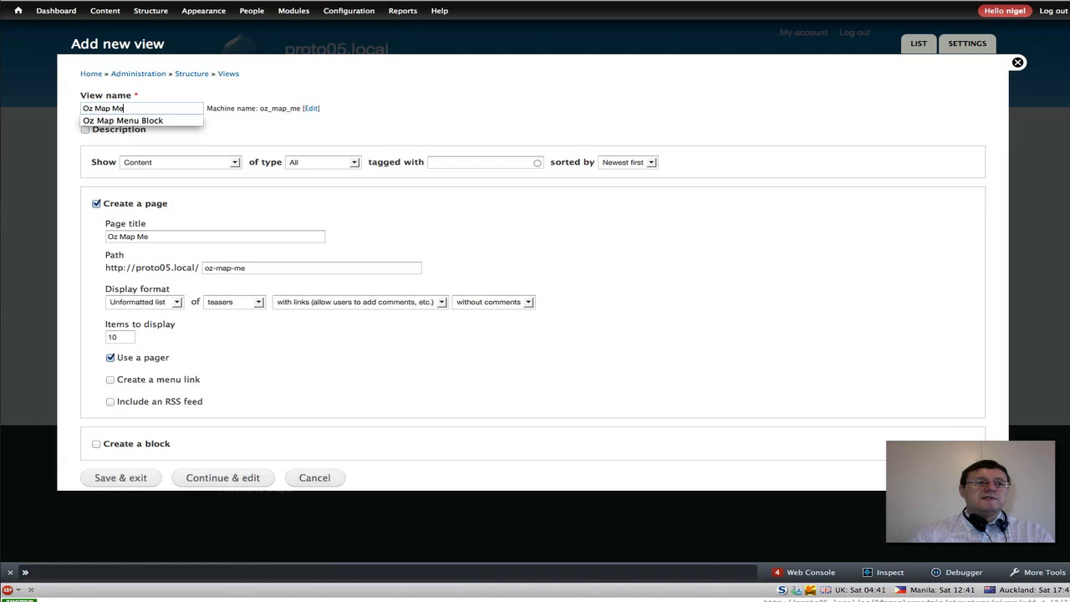
pyautogui.press('BackSpace')
pyautogui.press('BackSpace')
pyautogui.press('BackSpace')
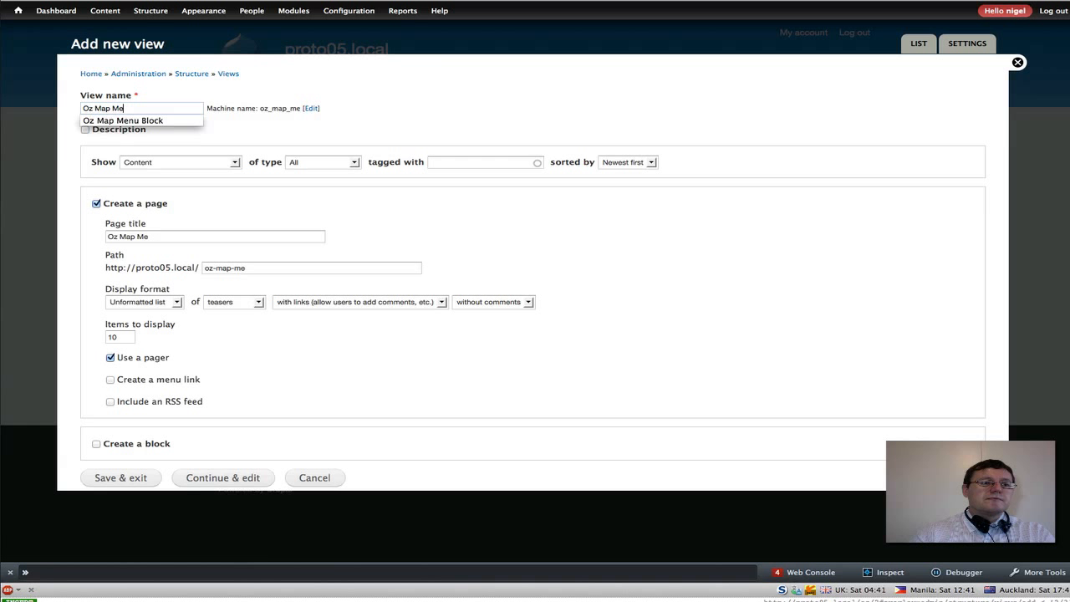
pyautogui.write('nu Bl')
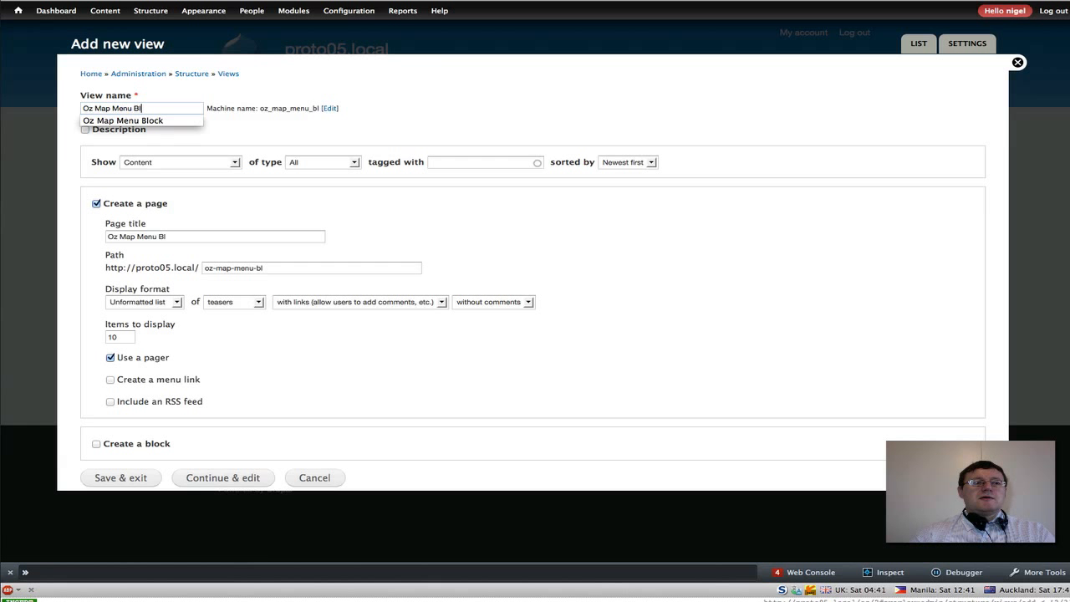
pyautogui.write('ock')
pyautogui.click(193, 121)
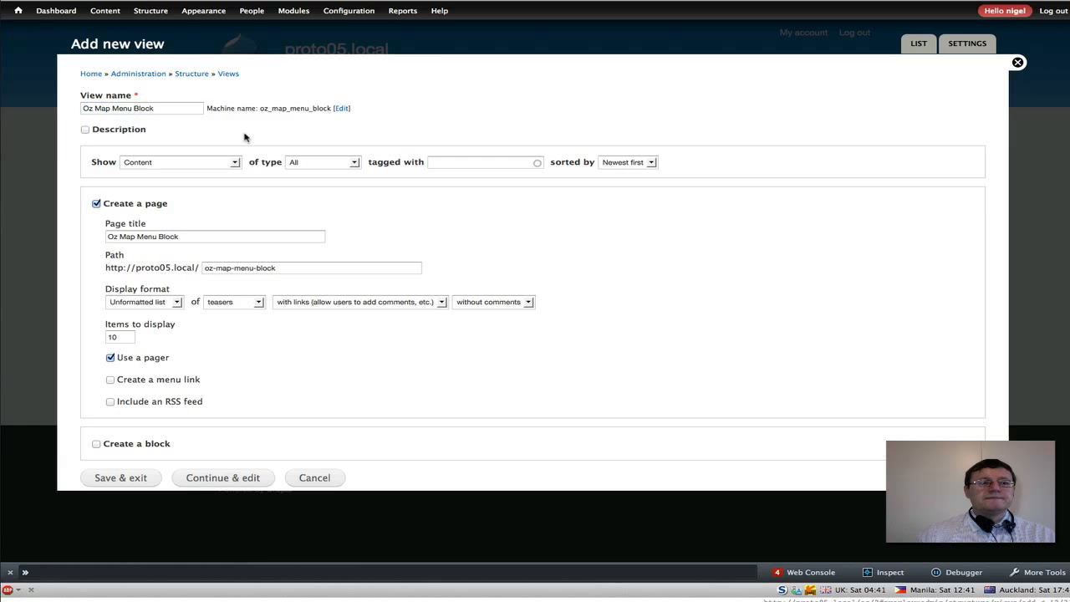
# Step: Create the view without a page, continue to editing it, and add a Block display
pyautogui.click(96, 203)
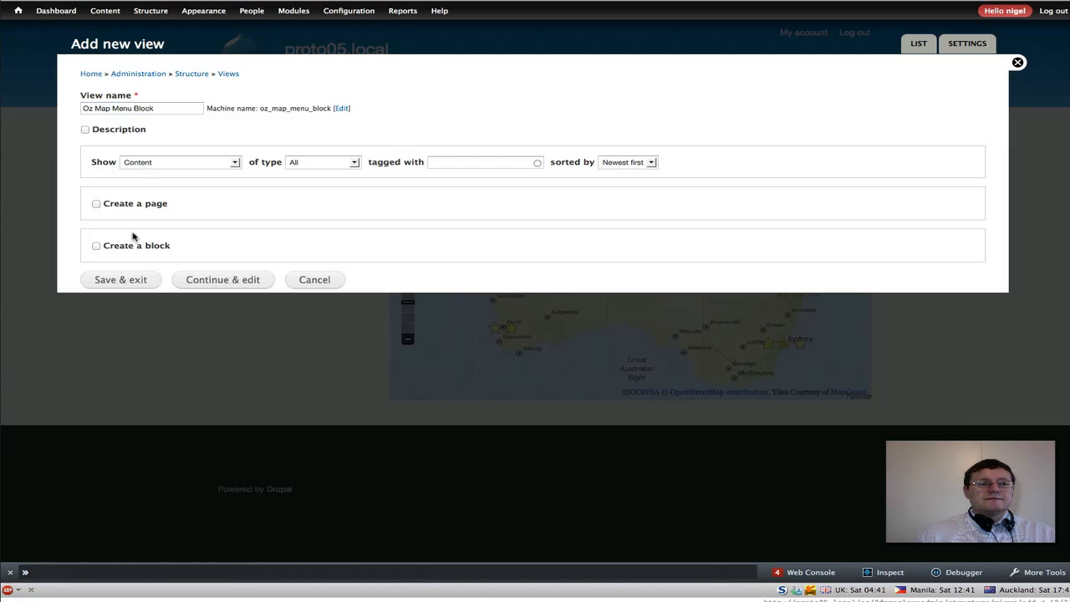
pyautogui.click(241, 281)
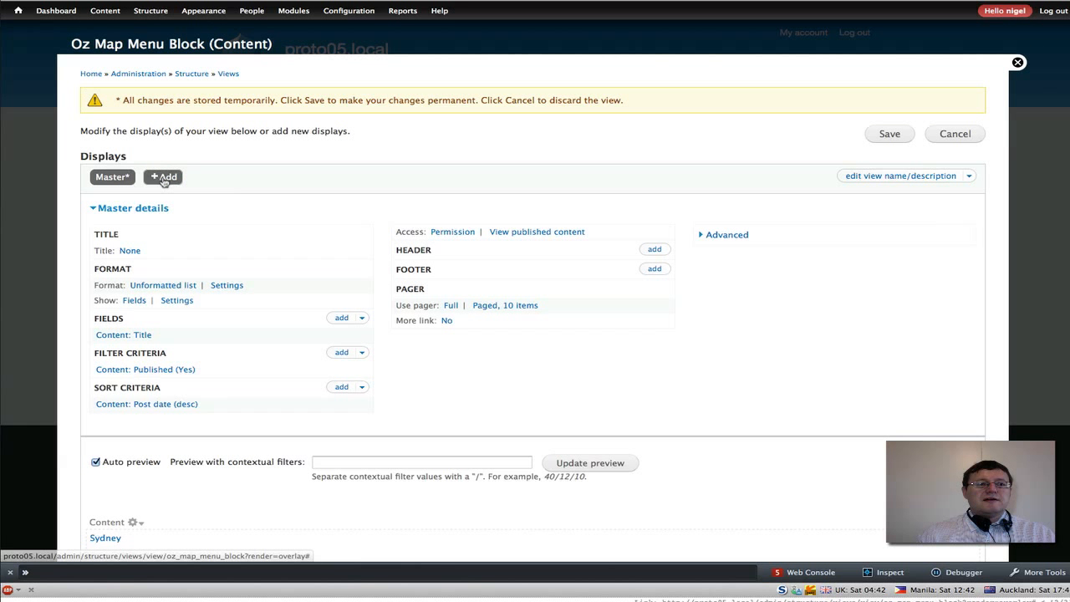
pyautogui.click(163, 178)
pyautogui.click(163, 207)
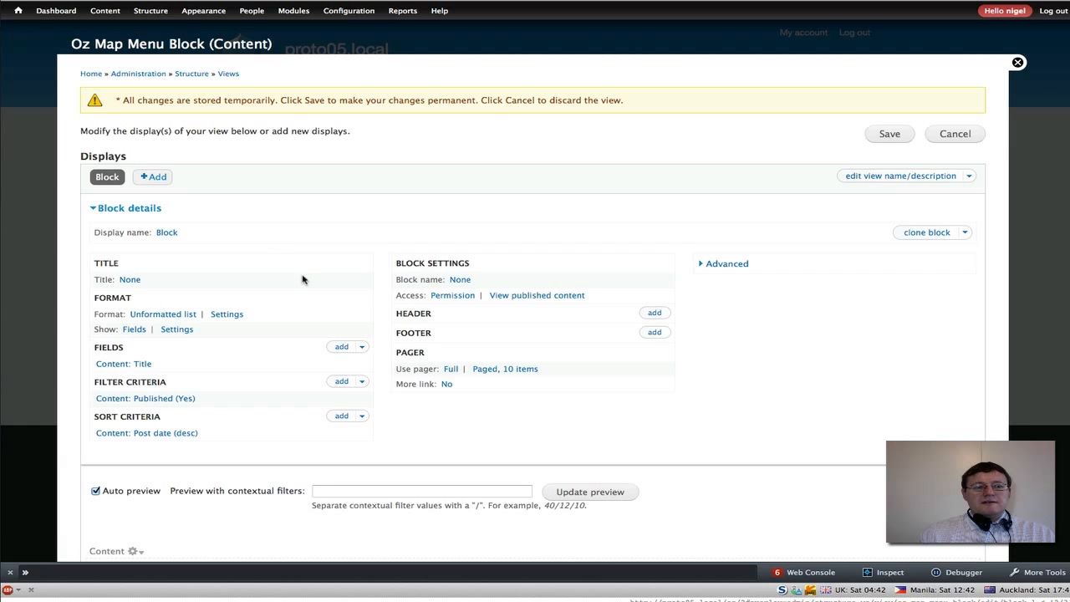
# Step: Add the Content: Taxonomy terms on node relationship for all displays, limited to the Oz Map Vocab vocabulary
pyautogui.scroll(-1, 303, 279)
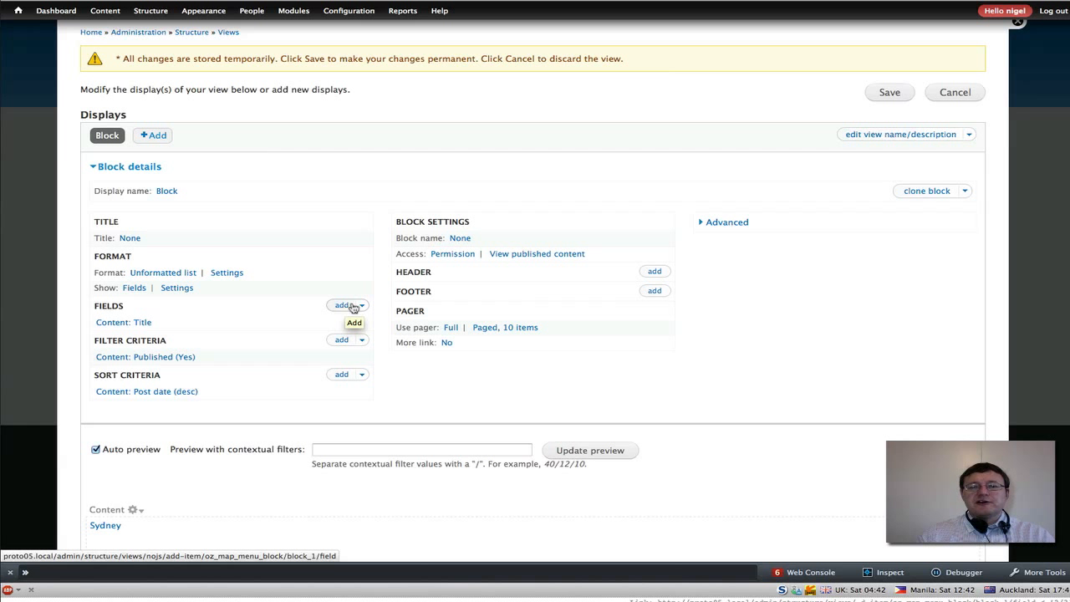
pyautogui.click(726, 223)
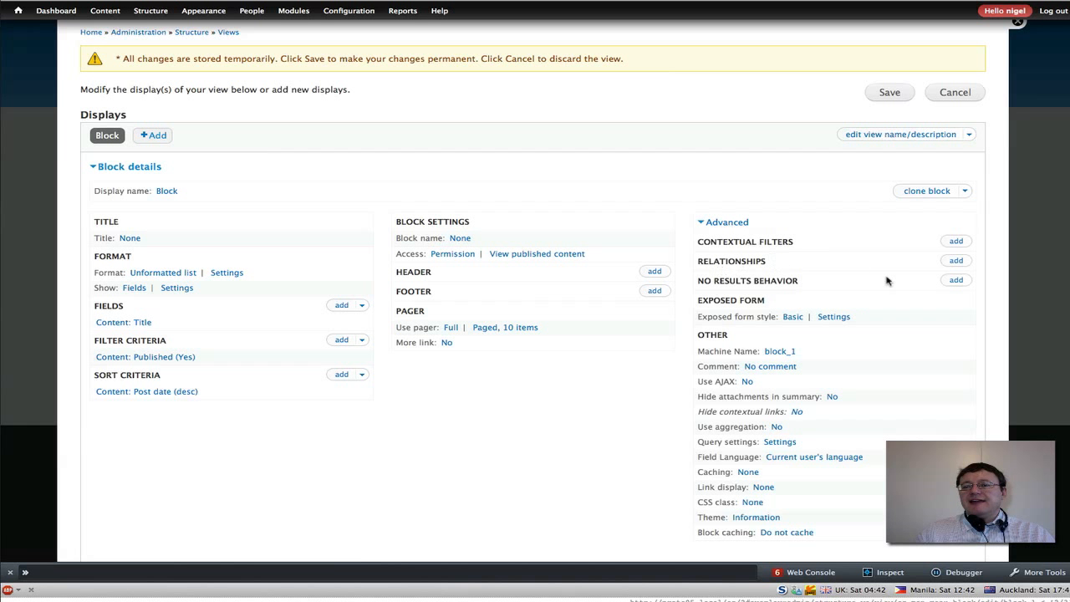
pyautogui.click(955, 260)
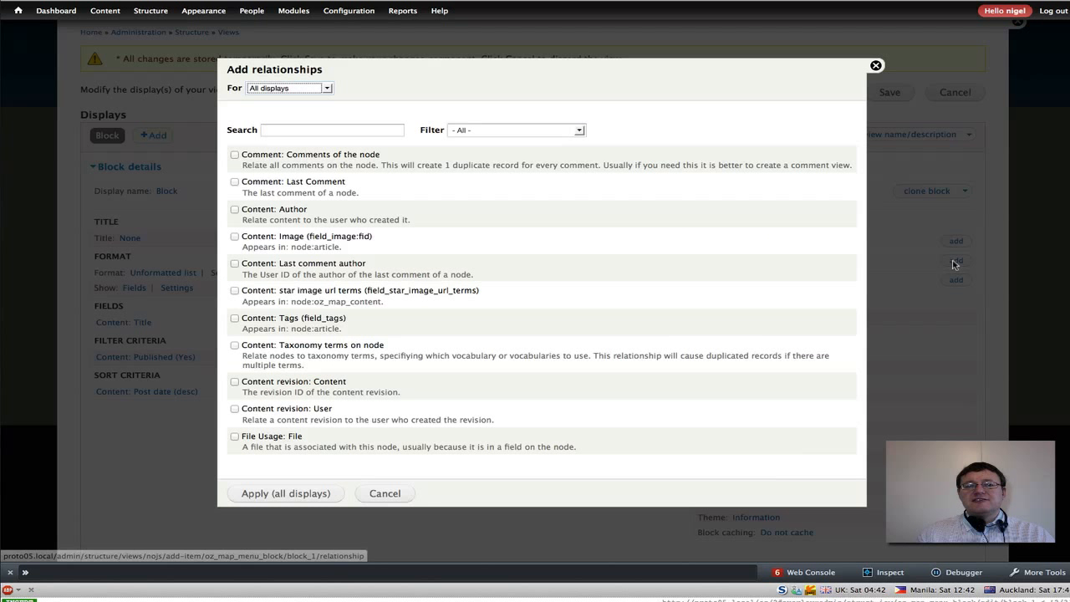
pyautogui.click(287, 128)
pyautogui.write('t')
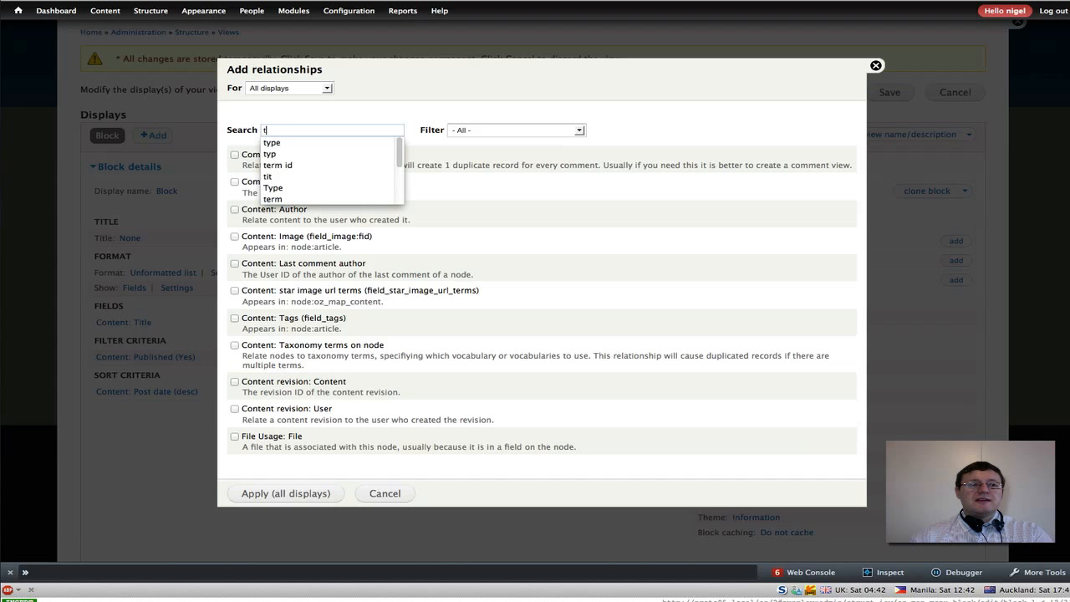
pyautogui.write('erm')
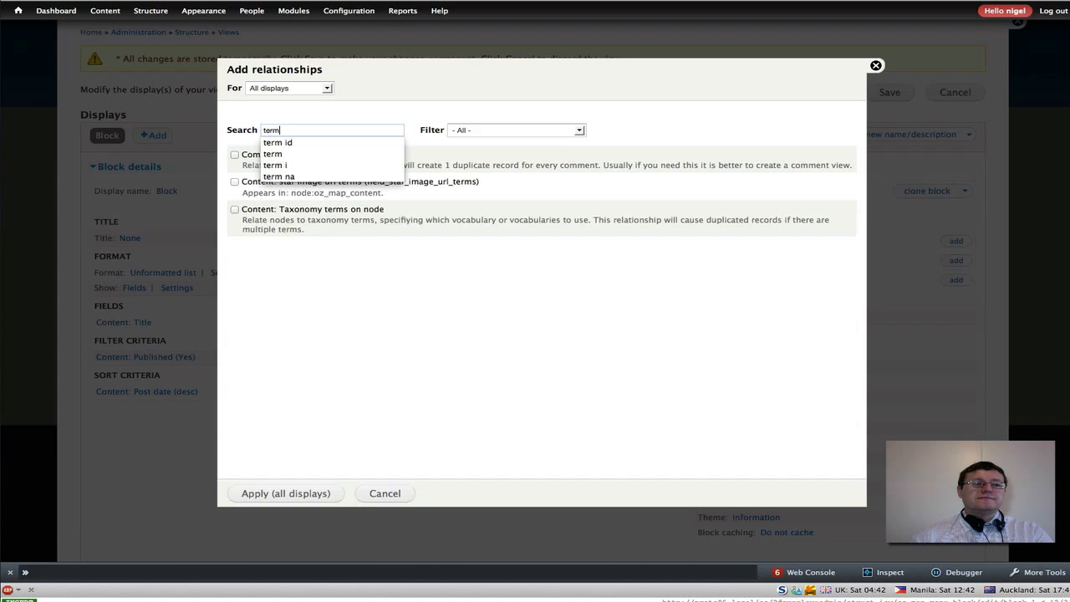
pyautogui.click(460, 240)
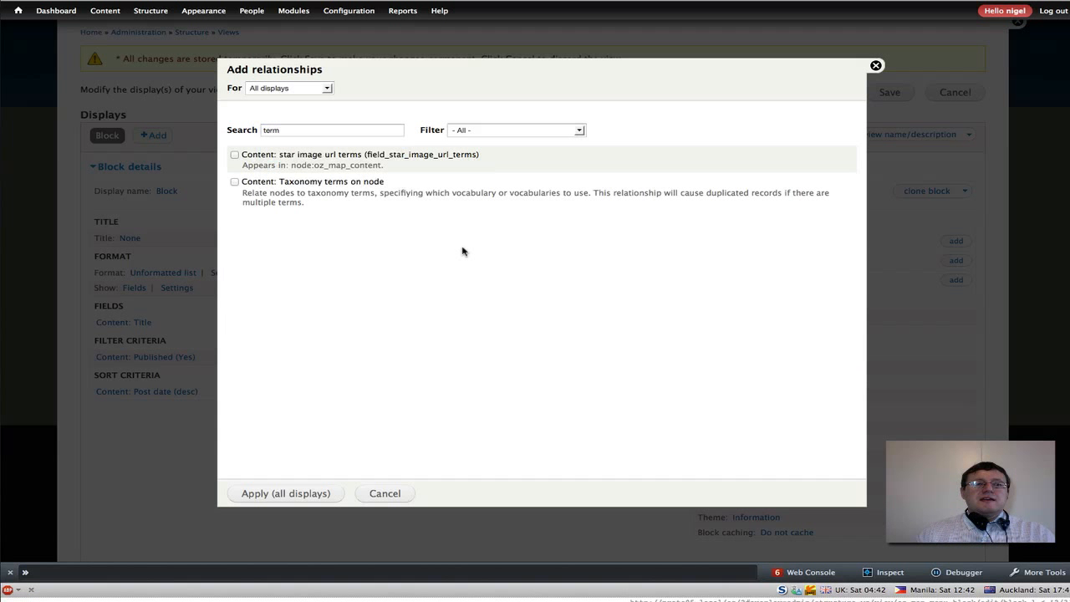
pyautogui.click(234, 182)
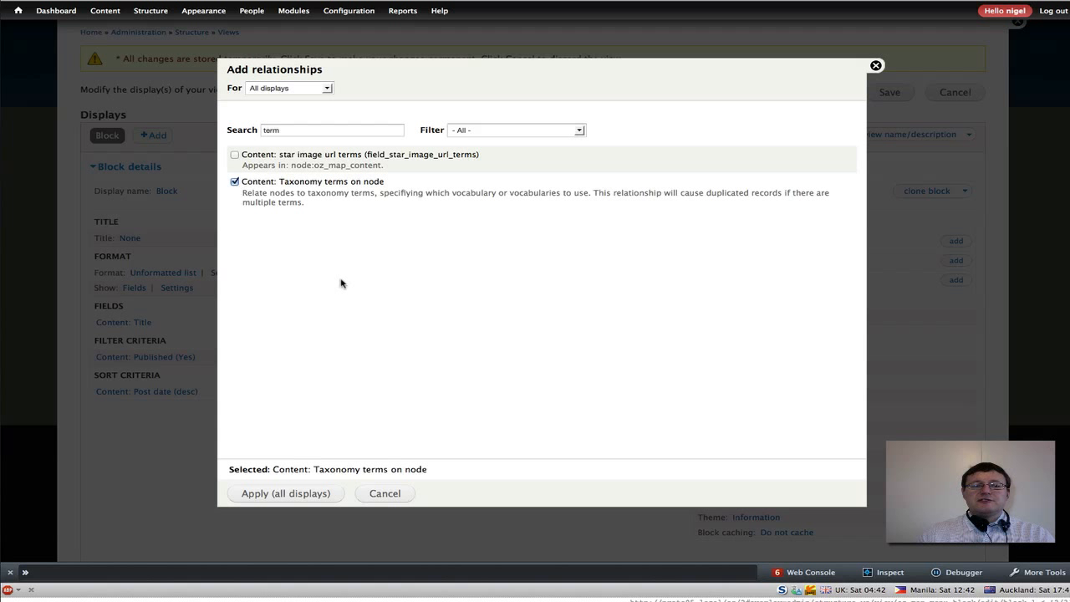
pyautogui.click(306, 492)
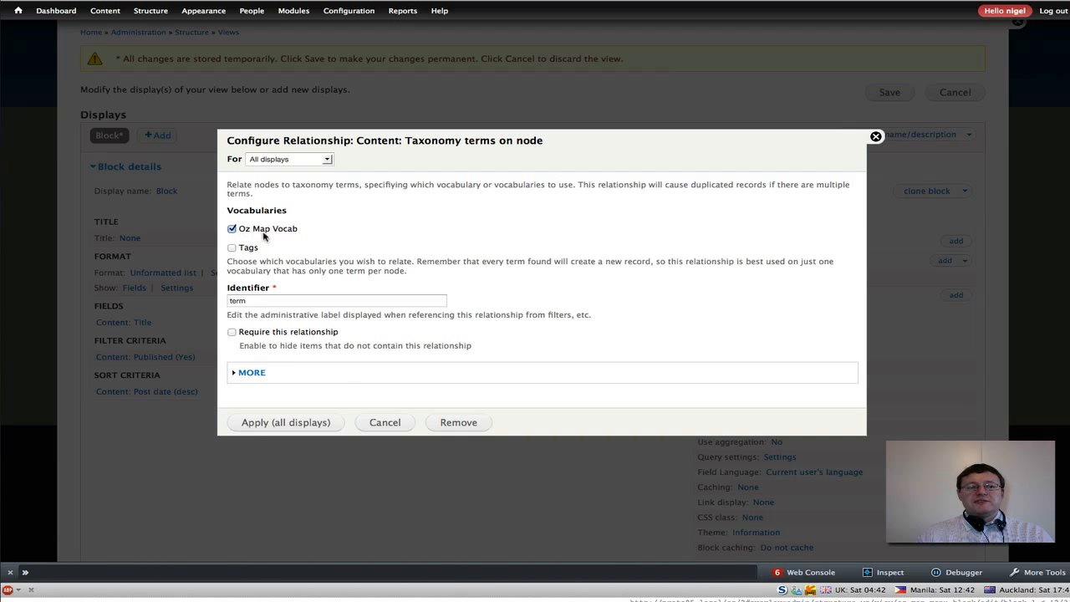
pyautogui.click(261, 423)
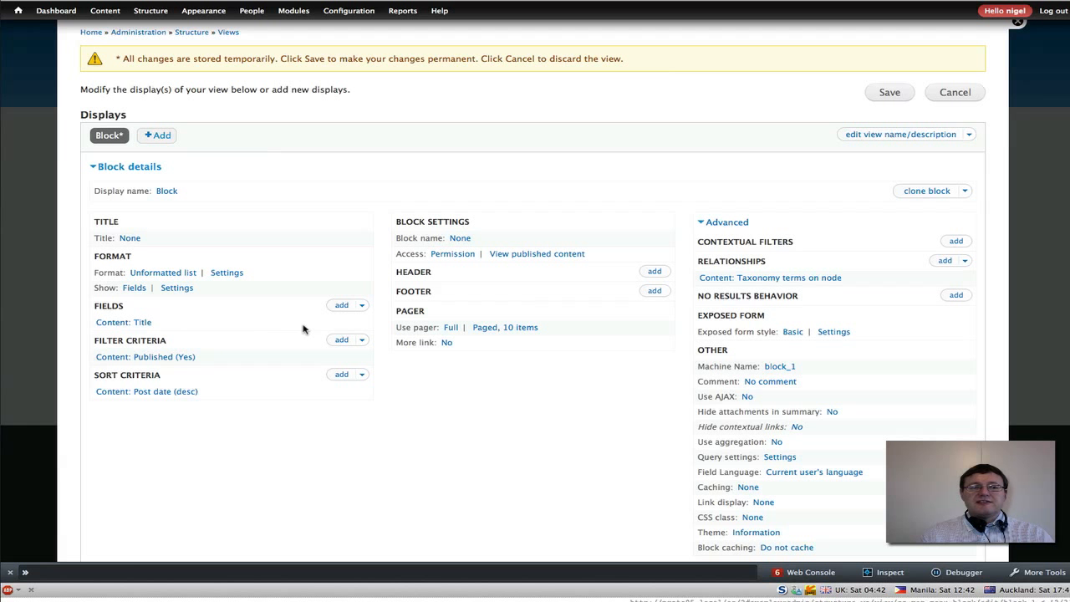
# Step: Add the Taxonomy term: Term ID field to the block, overriding this block display only
pyautogui.click(341, 305)
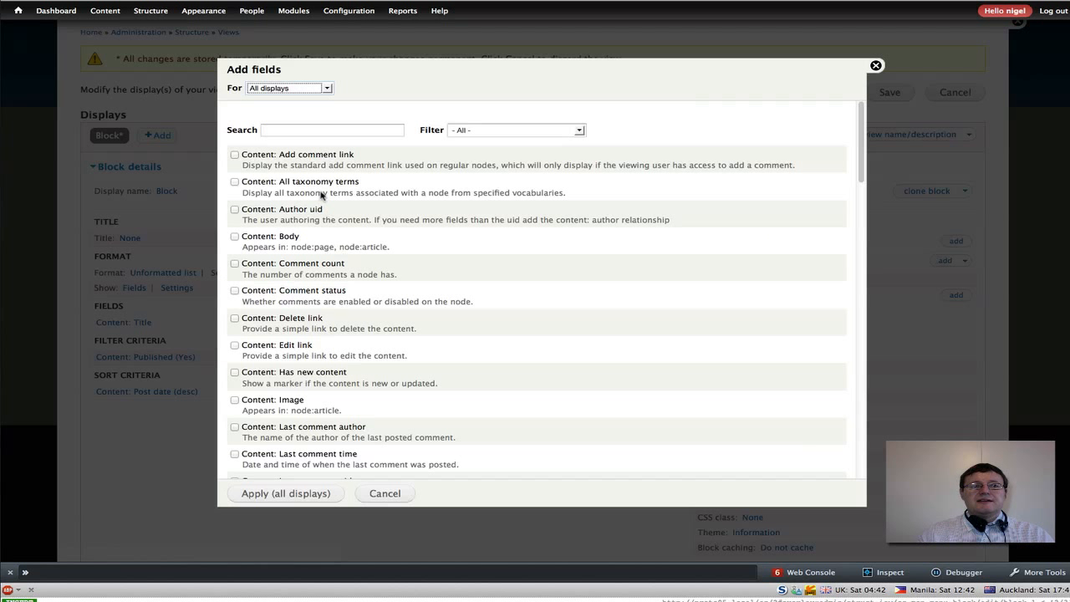
pyautogui.click(280, 129)
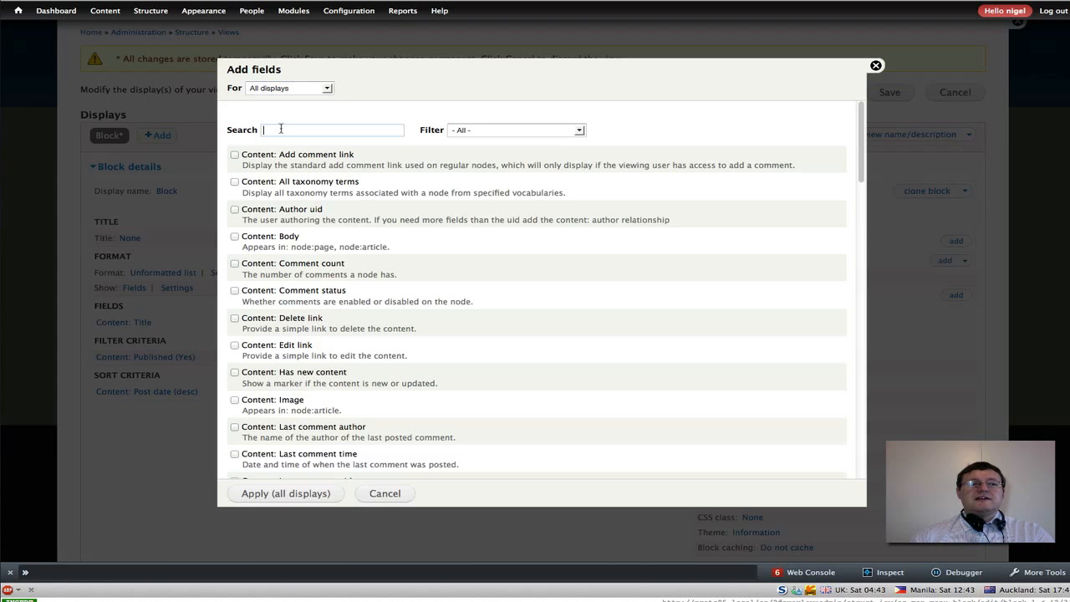
pyautogui.write('tid')
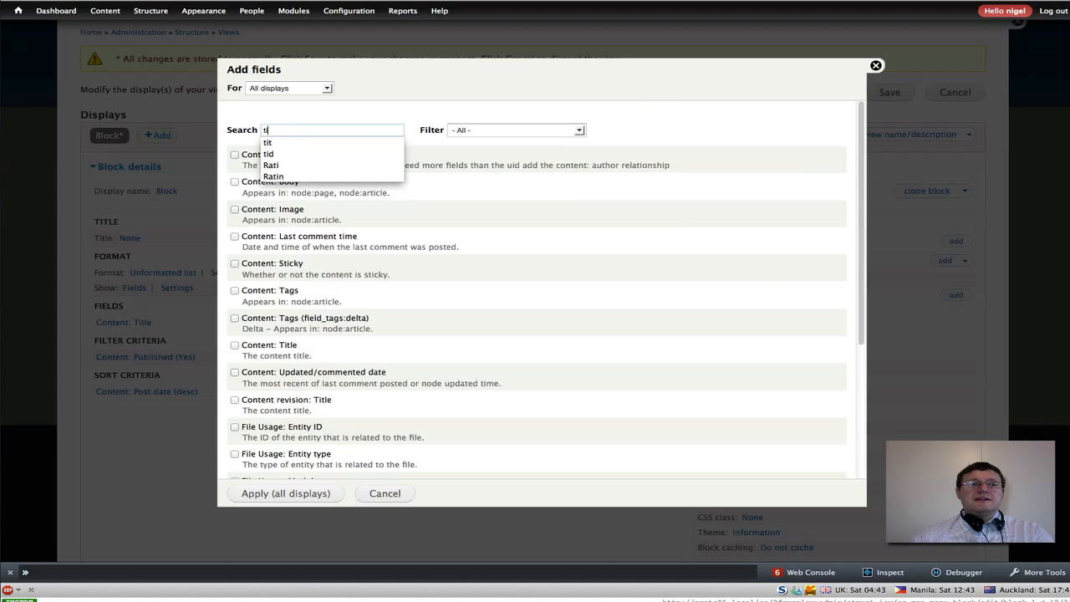
pyautogui.press('BackSpace')
pyautogui.press('BackSpace')
pyautogui.press('BackSpace')
pyautogui.write('tid')
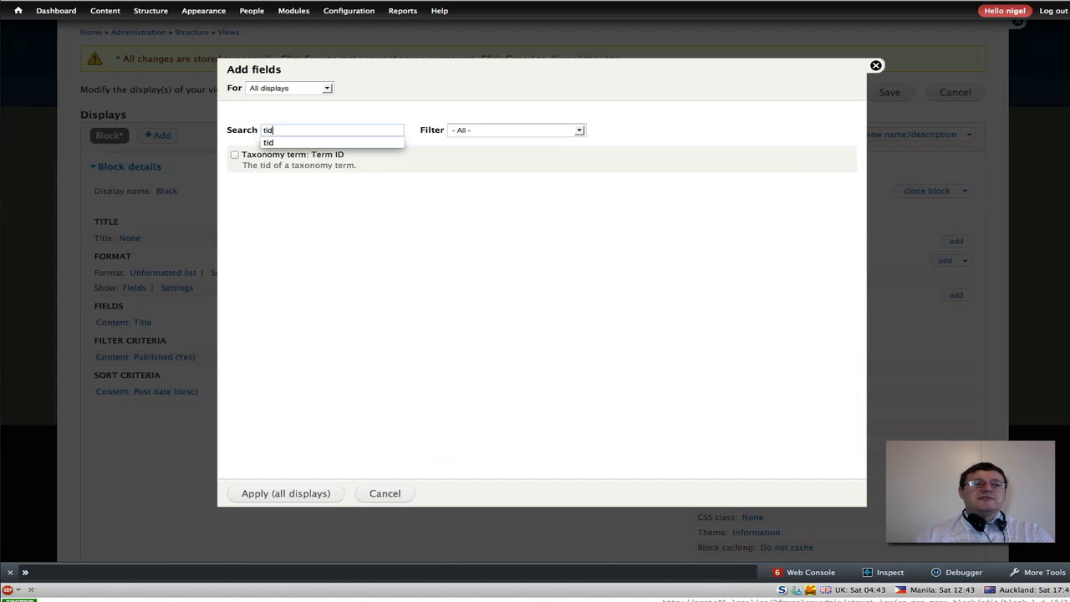
pyautogui.click(307, 192)
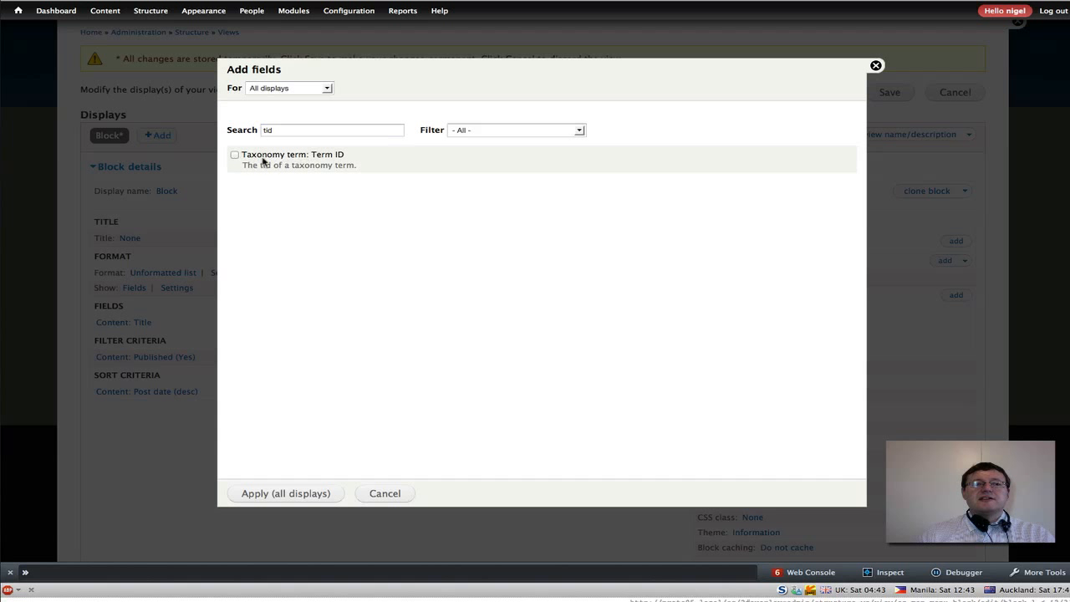
pyautogui.click(235, 154)
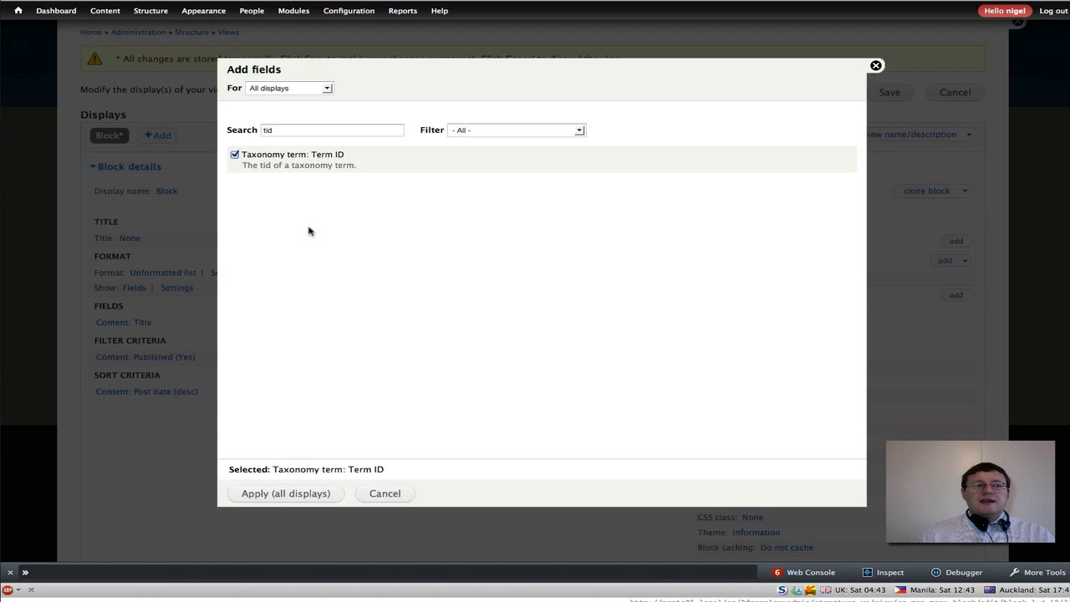
pyautogui.click(328, 88)
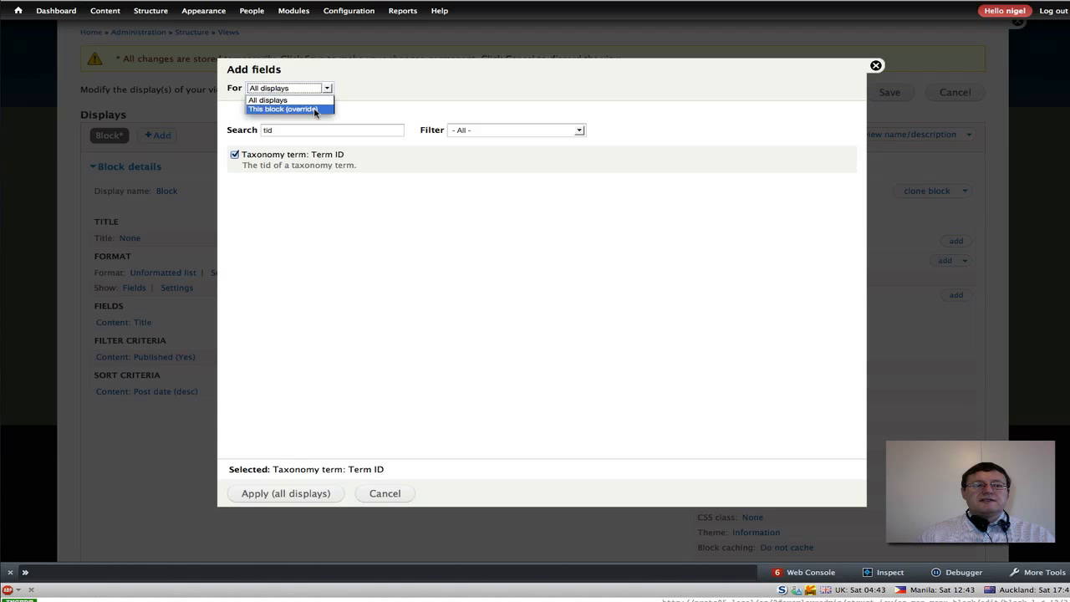
pyautogui.click(315, 108)
pyautogui.click(282, 494)
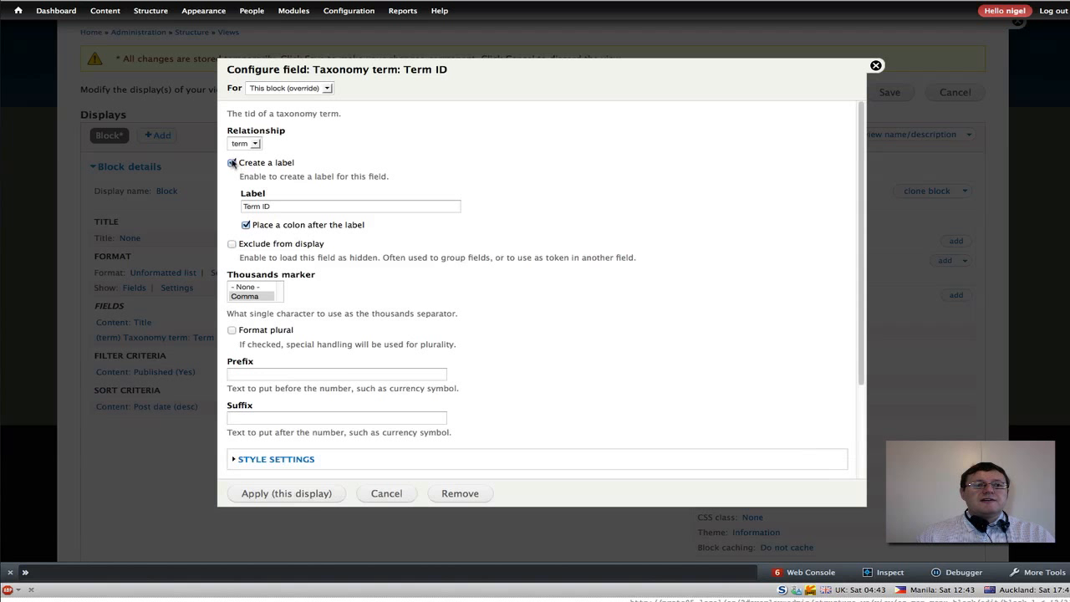
# Step: Remove the Term ID field's label and rewrite its output as oz/[tid], consulting the available replacement patterns
pyautogui.click(232, 163)
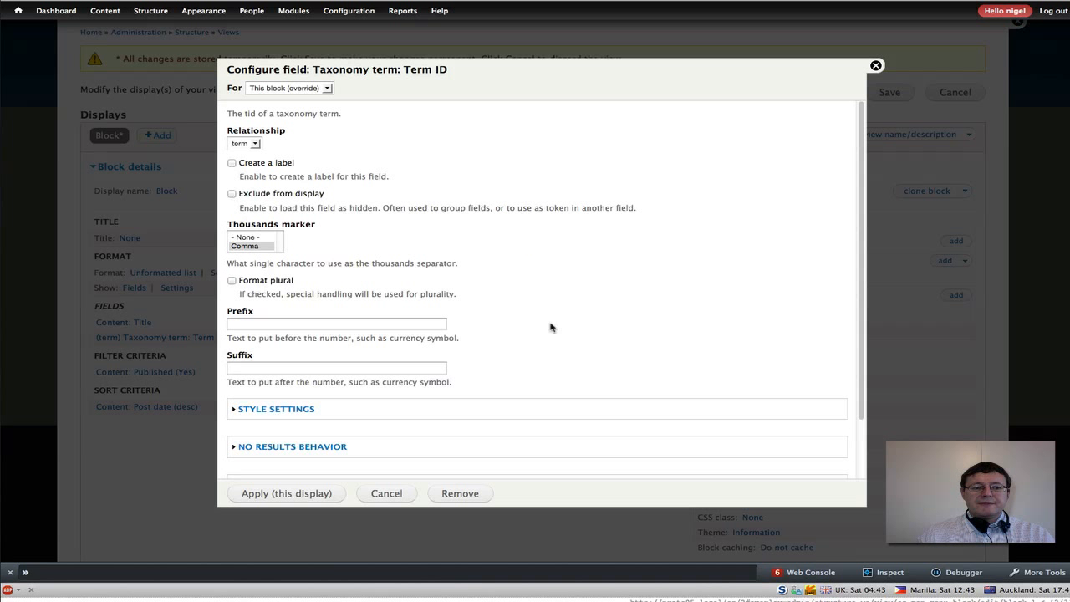
pyautogui.scroll(-2, 566, 335)
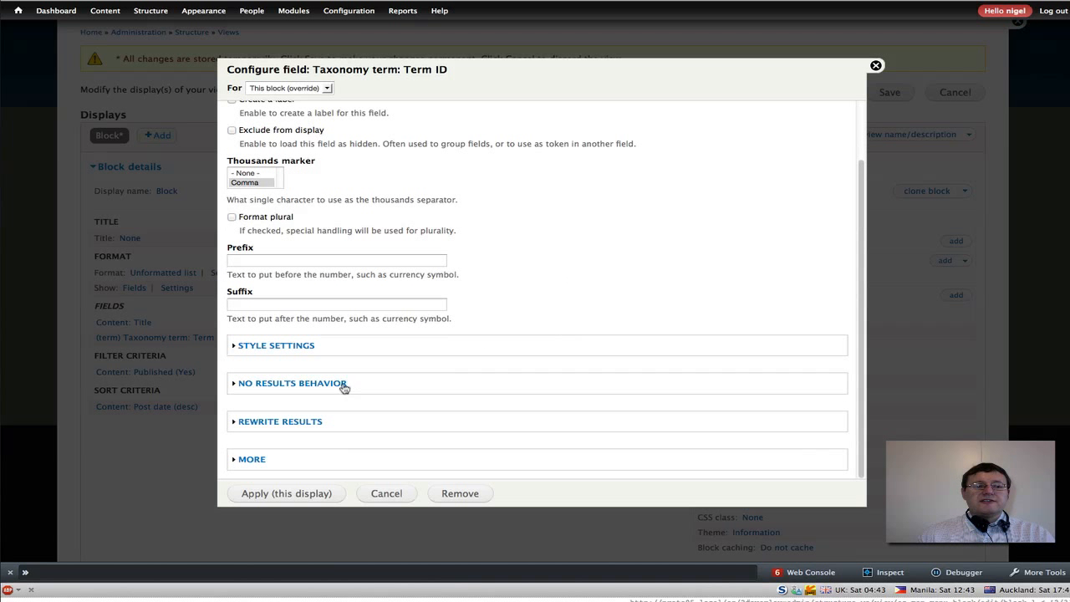
pyautogui.click(271, 422)
pyautogui.scroll(-3, 487, 399)
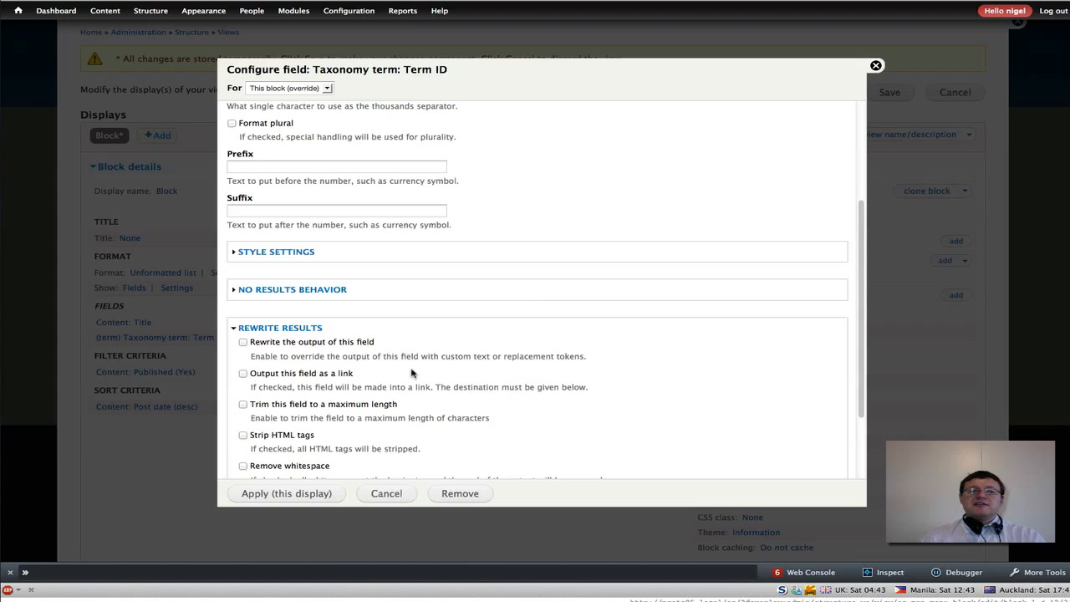
pyautogui.click(244, 342)
pyautogui.scroll(-2, 532, 368)
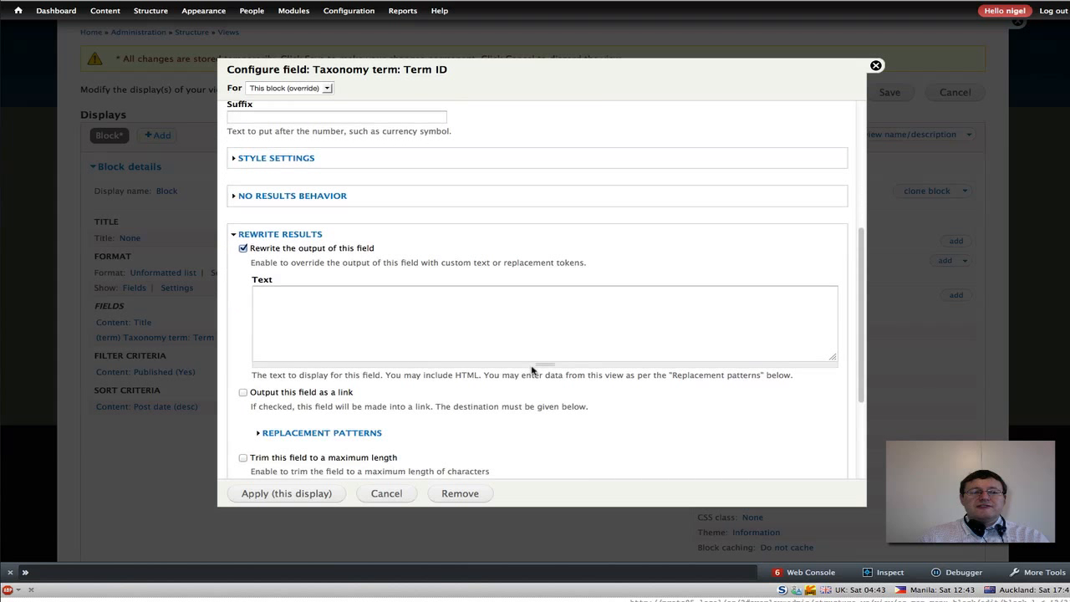
pyautogui.click(268, 302)
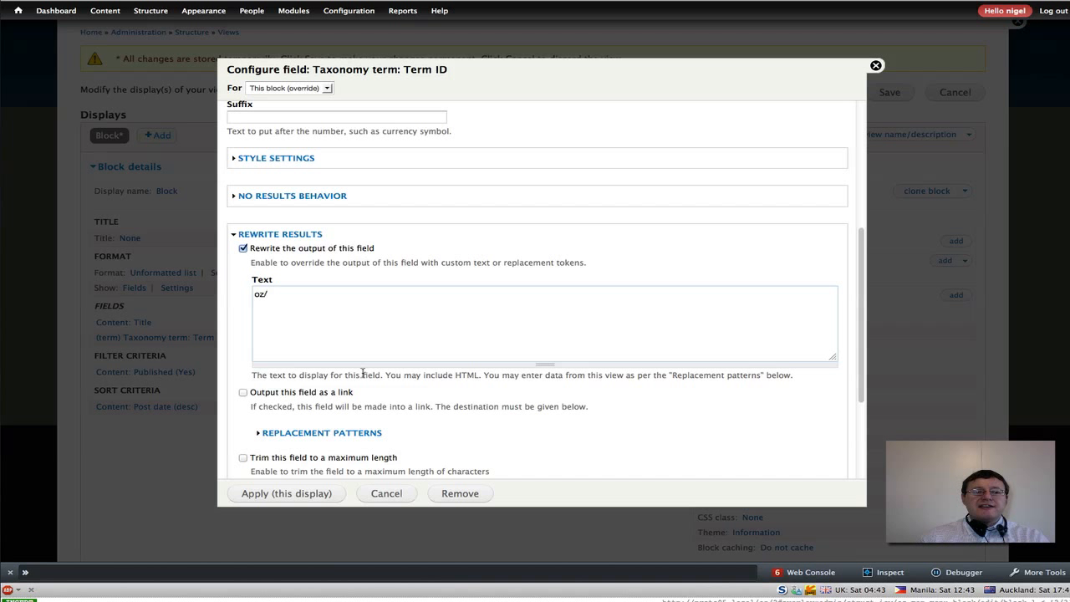
pyautogui.click(327, 434)
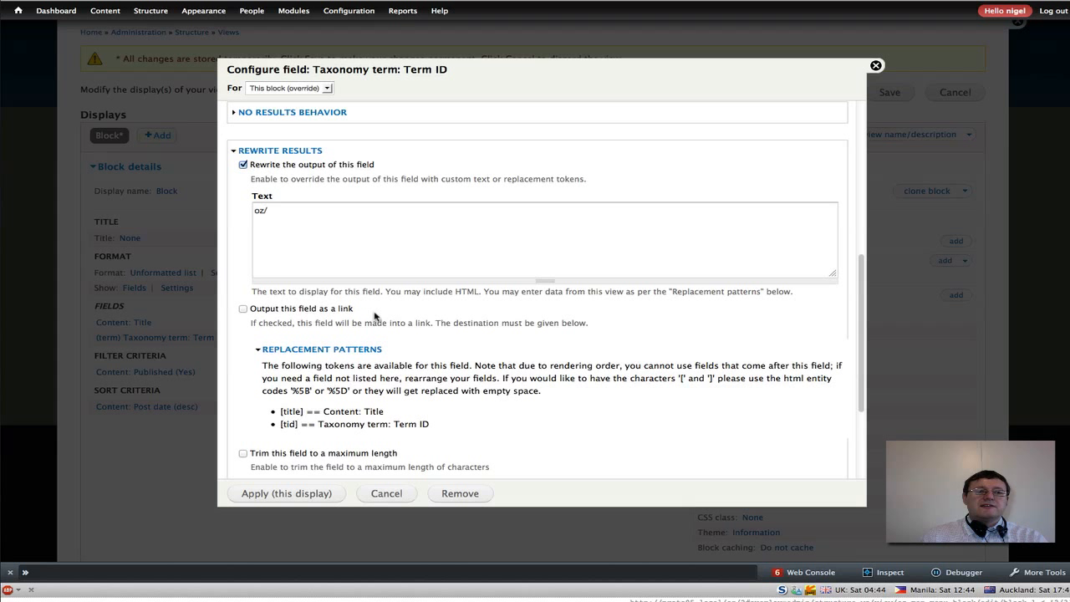
pyautogui.click(286, 216)
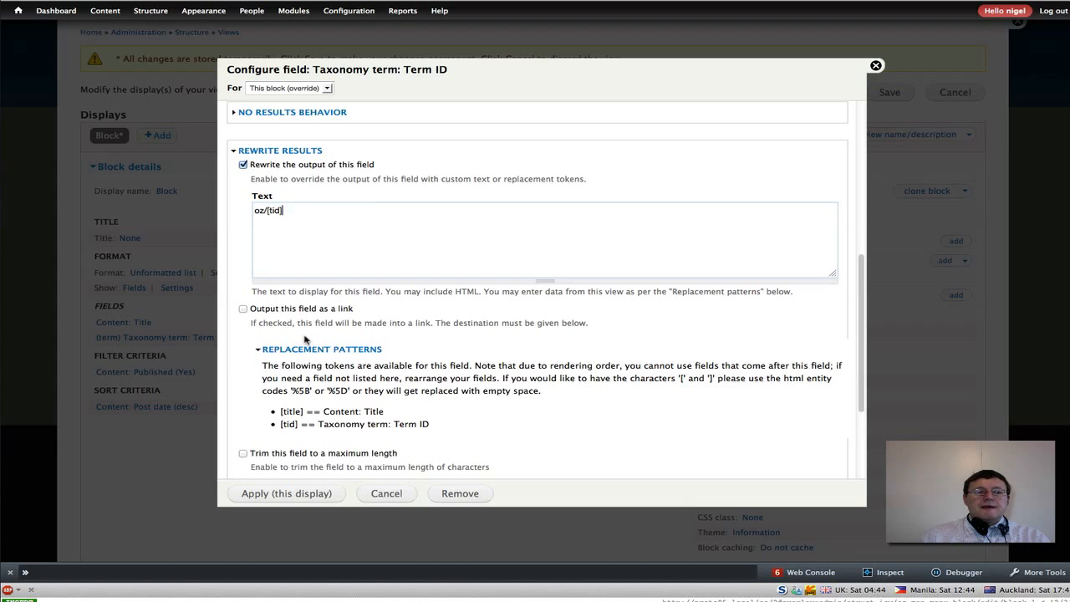
# Step: Apply the Term ID field's rewrite settings to this block display and check the rewritten paths in the preview
pyautogui.click(287, 494)
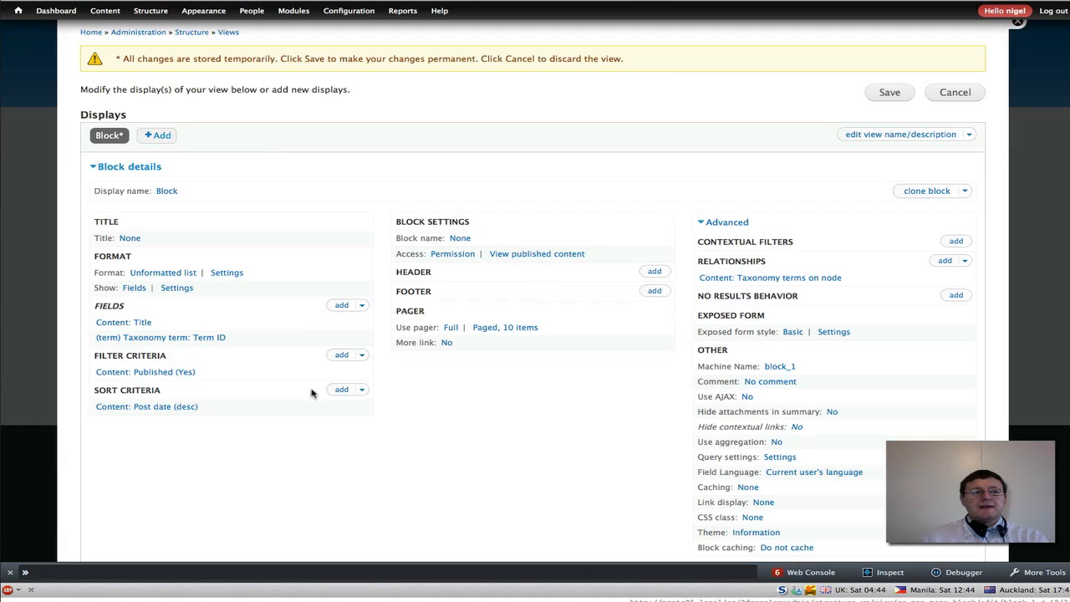
pyautogui.scroll(-4, 311, 393)
pyautogui.scroll(-3, 311, 392)
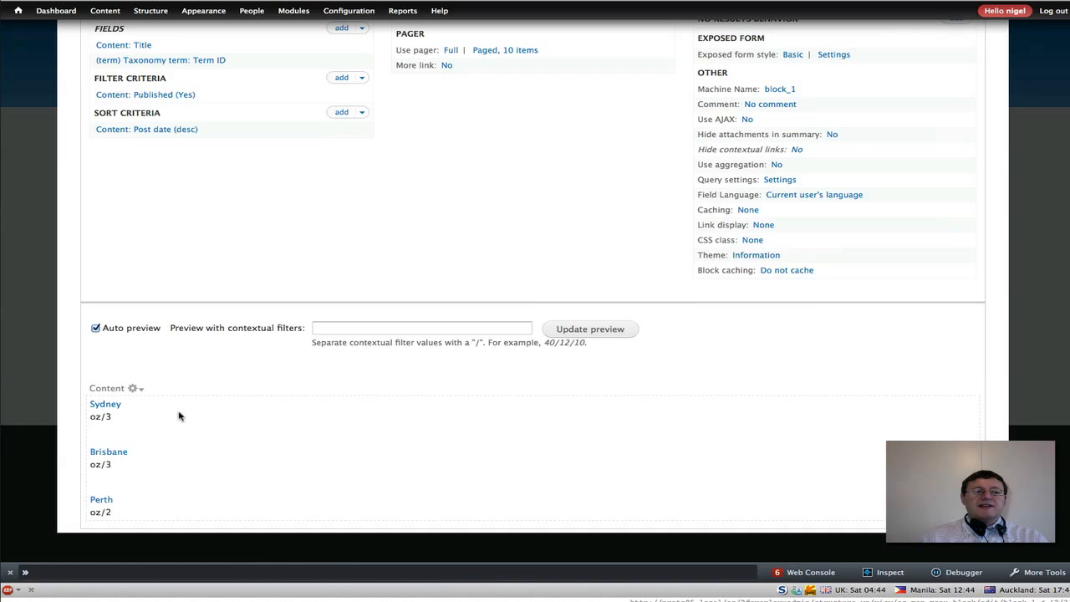
pyautogui.scroll(5, 262, 221)
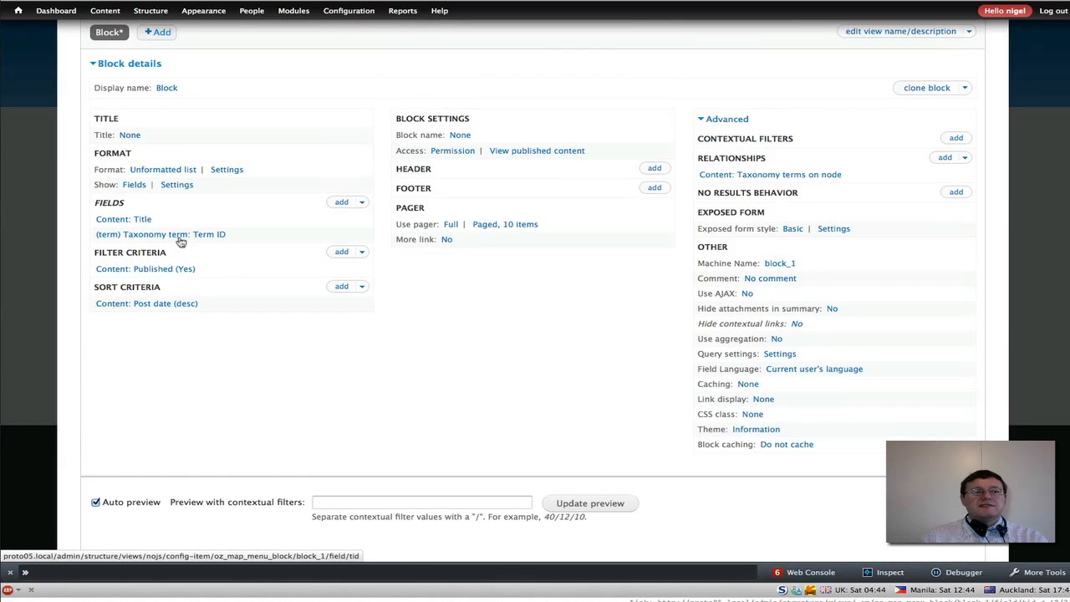
# Step: Exclude the Taxonomy term: Term ID field from display for this block and check the preview
pyautogui.click(199, 237)
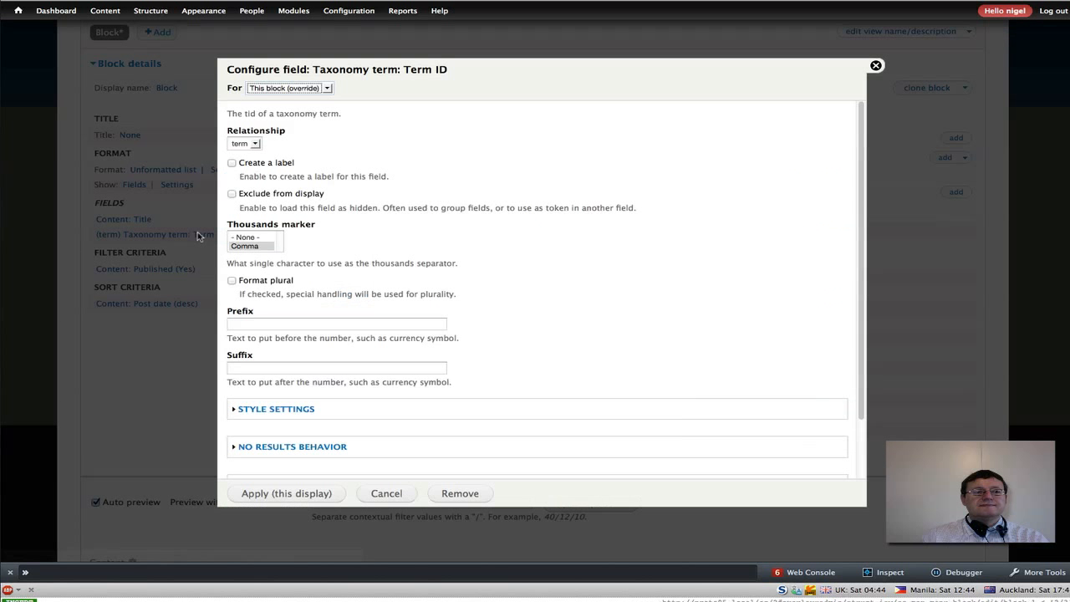
pyautogui.click(232, 194)
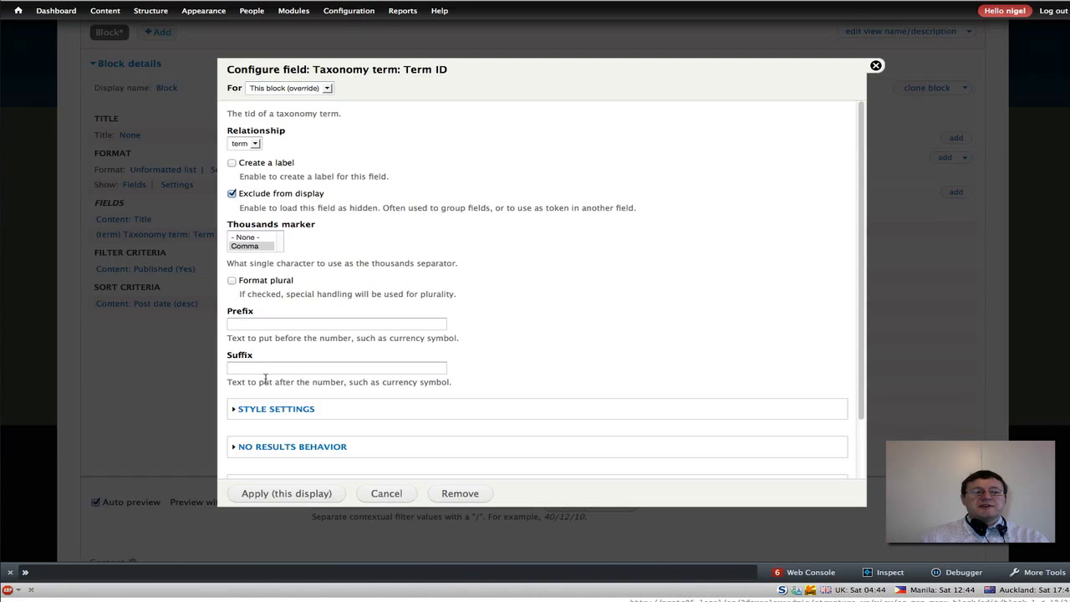
pyautogui.click(267, 493)
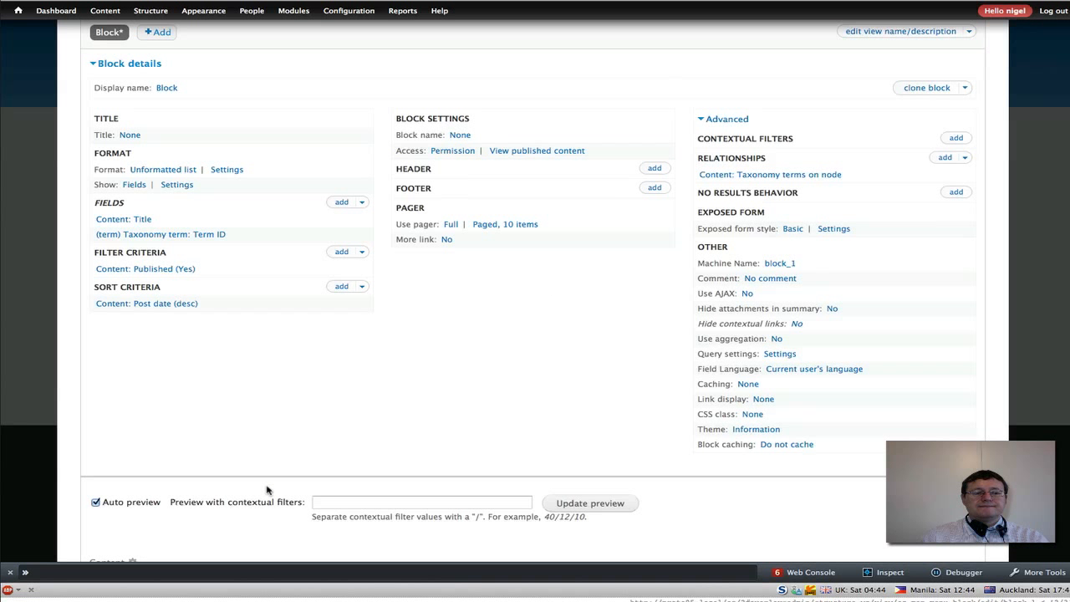
pyautogui.scroll(-3, 265, 490)
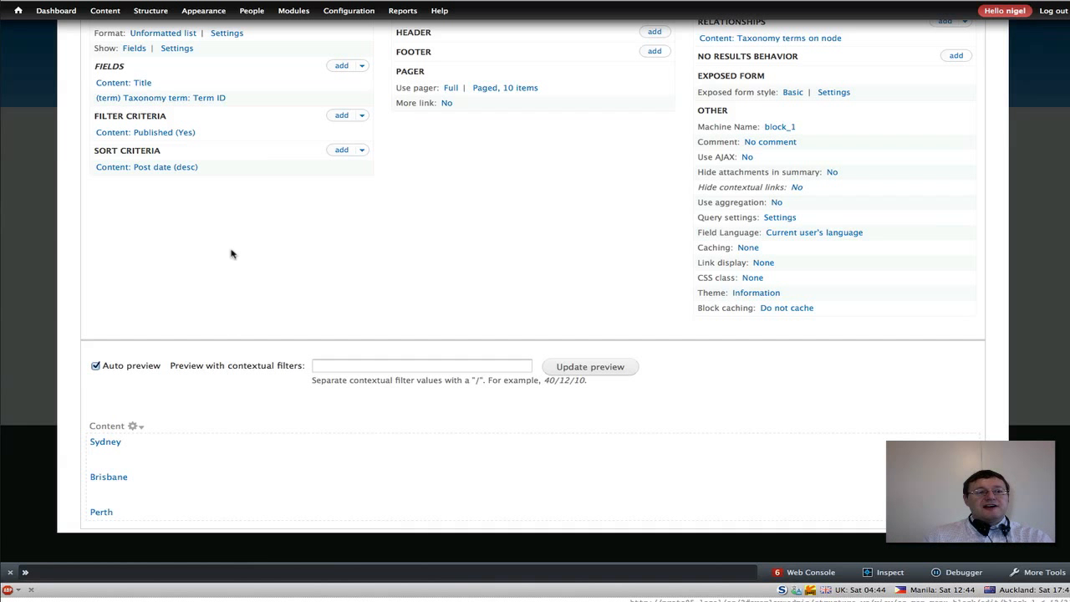
# Step: Add the Taxonomy term: Name field to this block display without a label and check the preview
pyautogui.scroll(2, 231, 229)
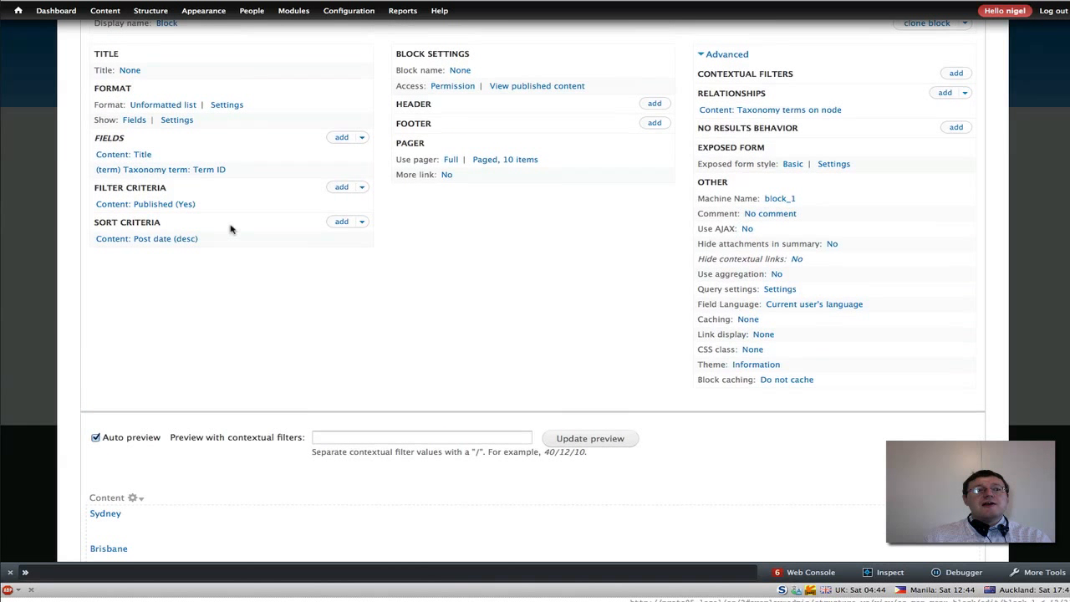
pyautogui.click(341, 139)
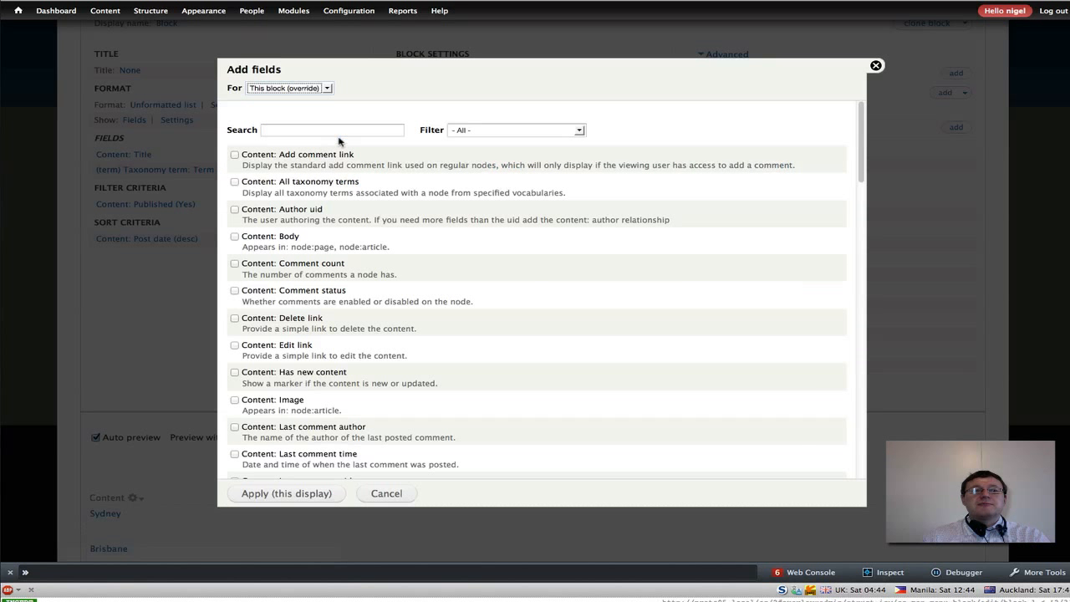
pyautogui.write('n')
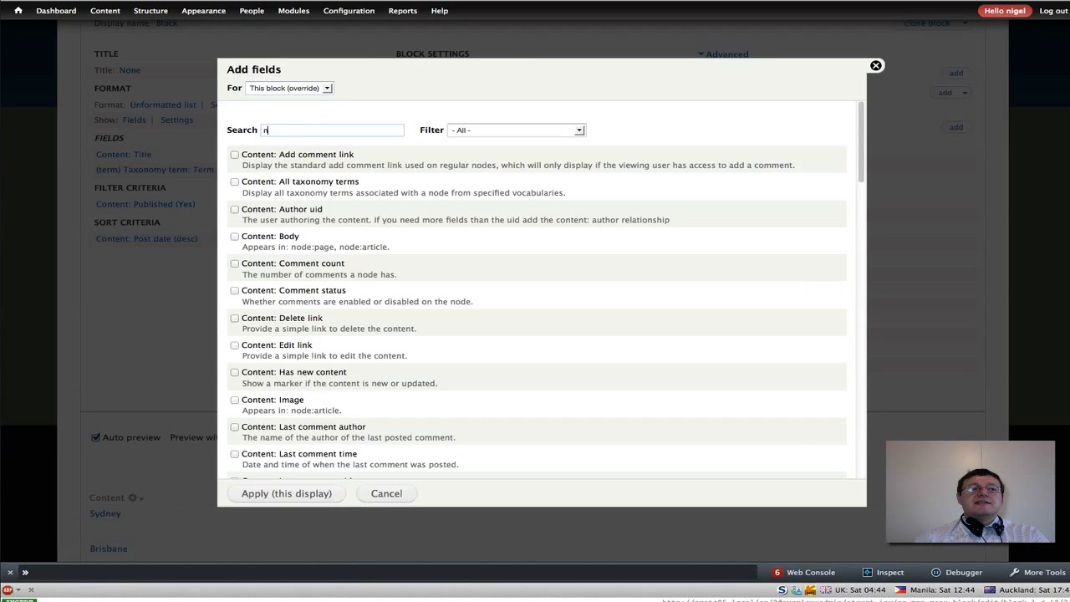
pyautogui.write('ame')
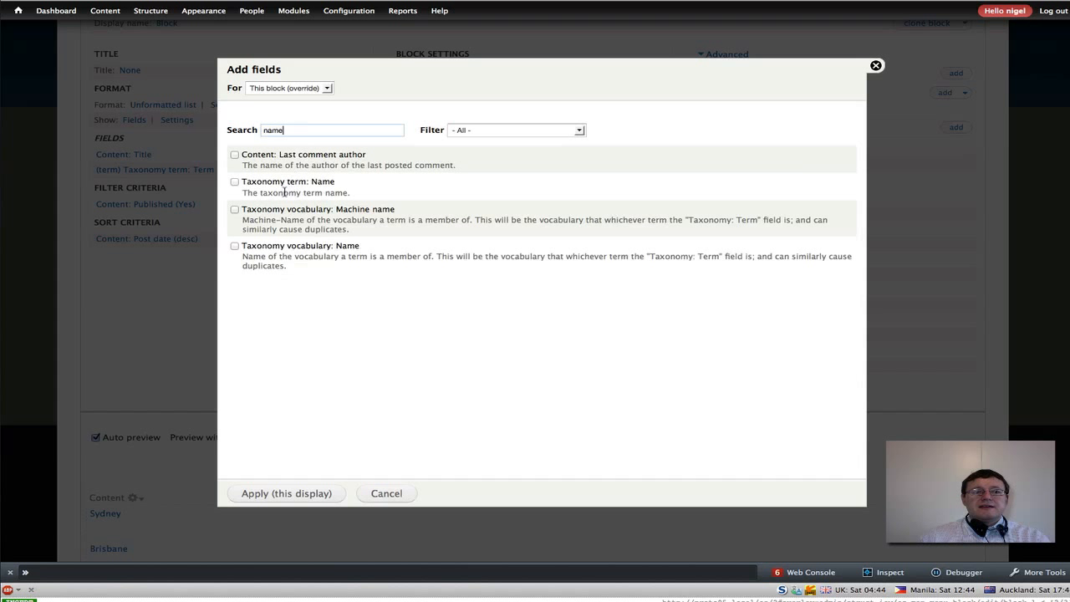
pyautogui.click(235, 182)
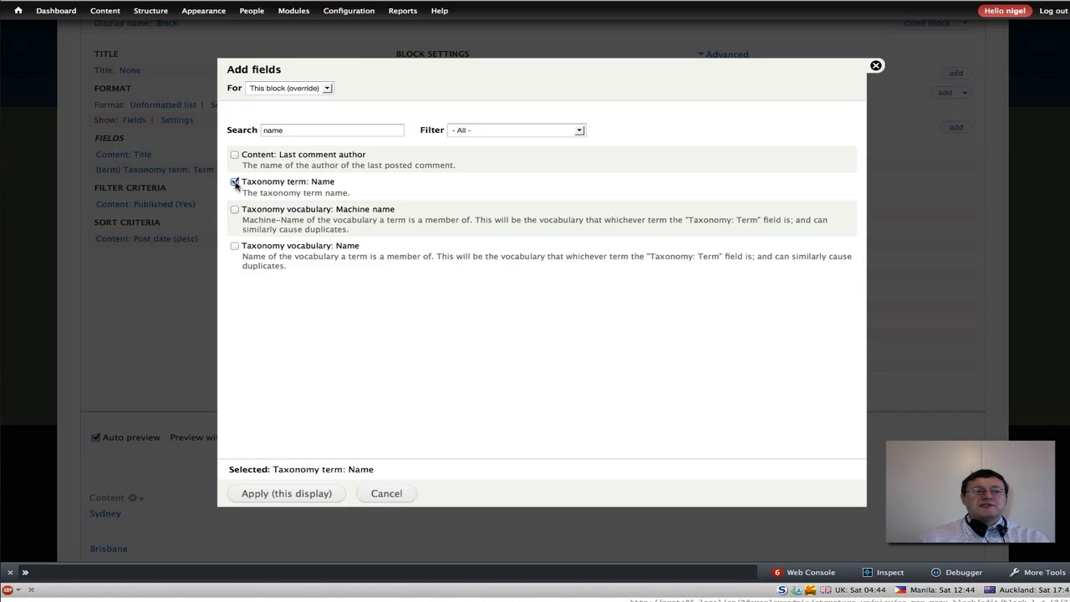
pyautogui.click(282, 498)
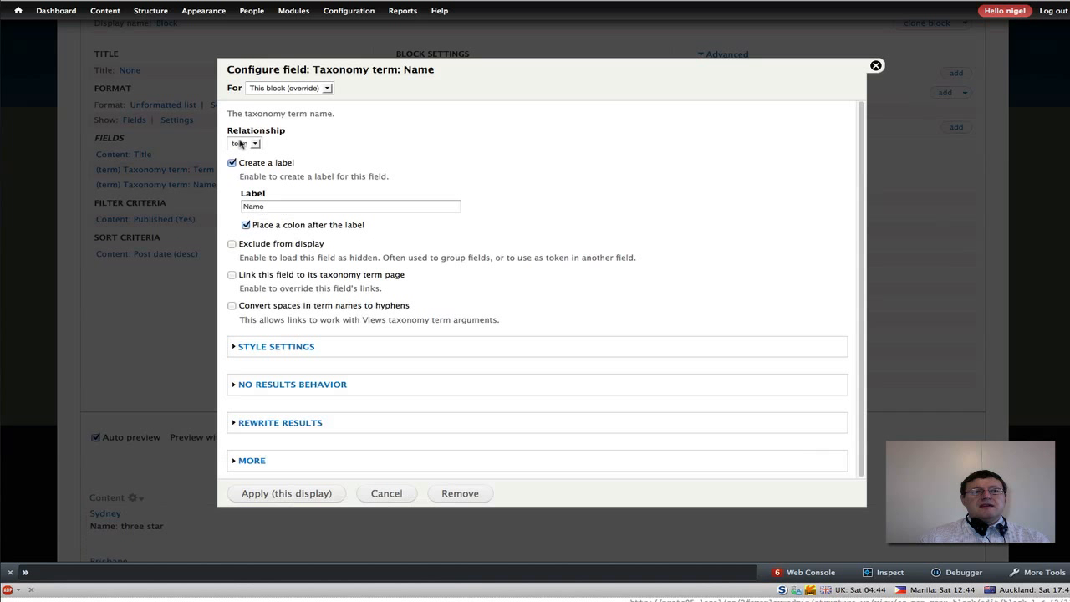
pyautogui.click(232, 164)
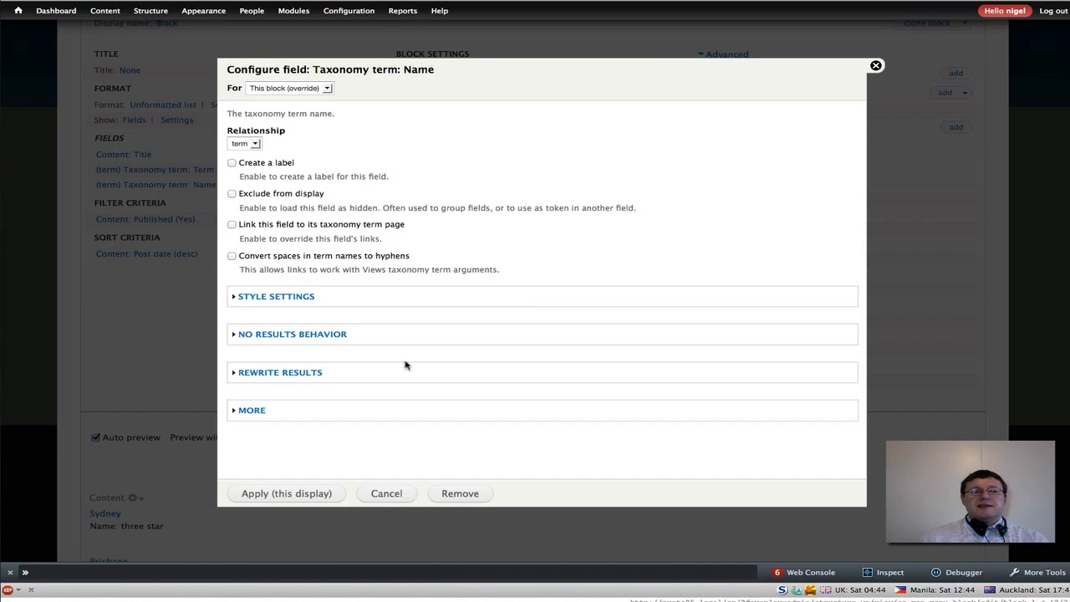
pyautogui.click(298, 494)
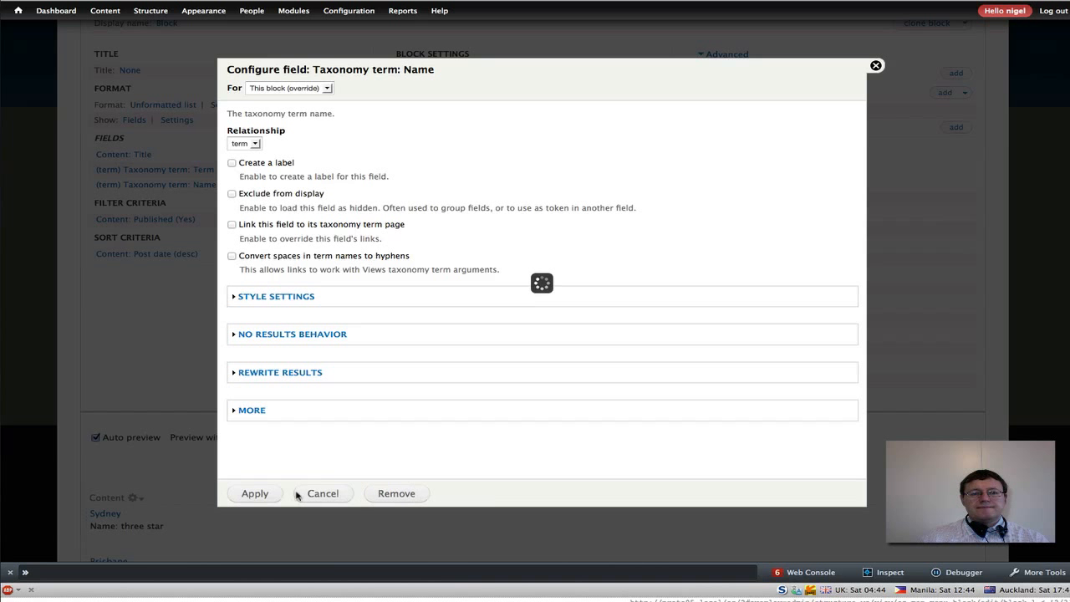
pyautogui.scroll(-3, 343, 500)
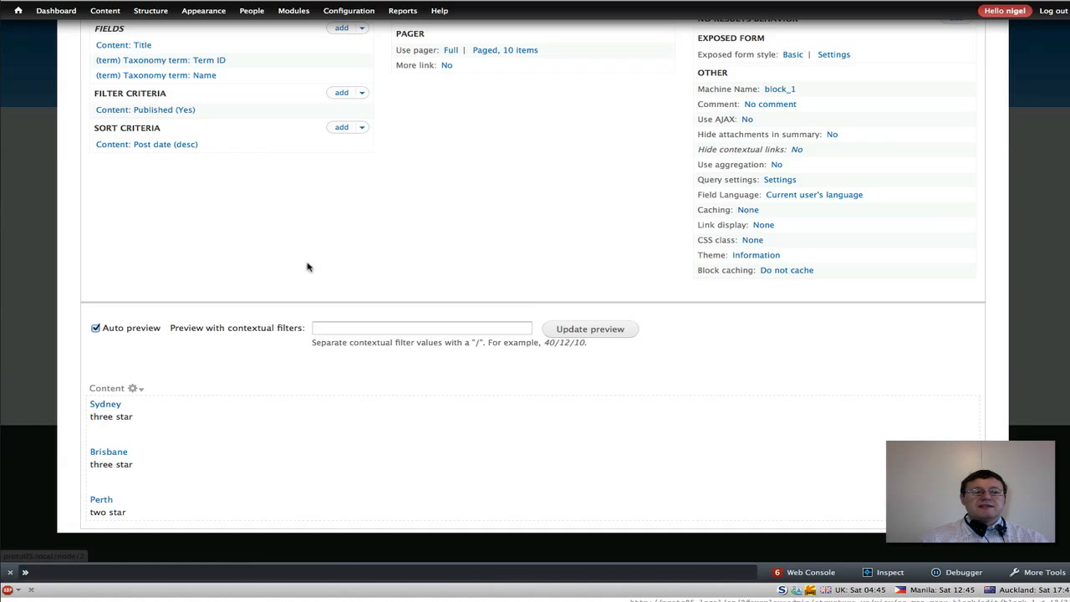
# Step: Remove the Content: Title field from the block display
pyautogui.scroll(3, 215, 232)
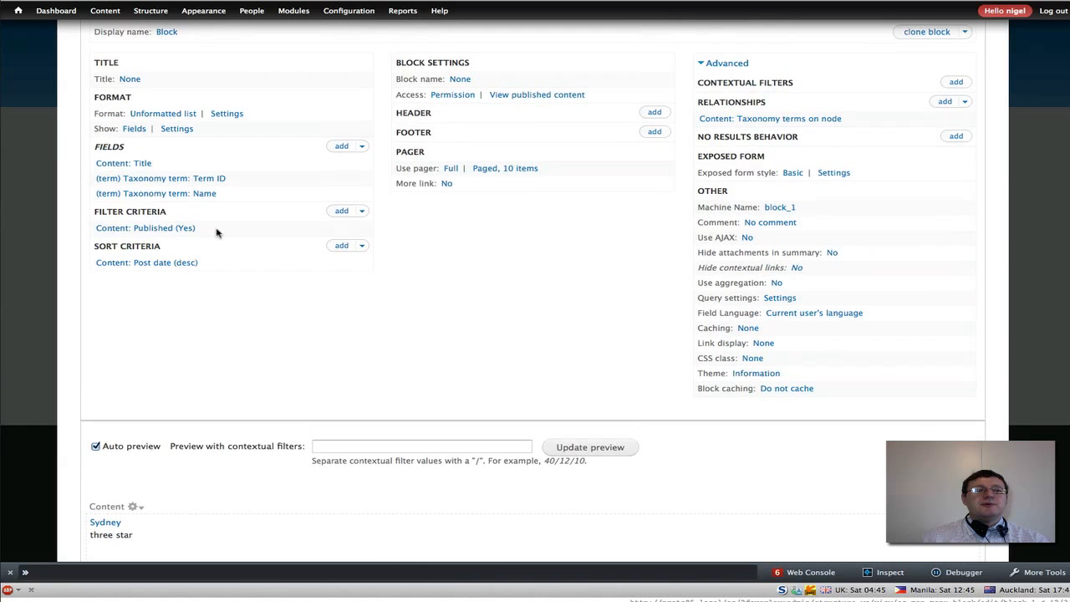
pyautogui.click(123, 167)
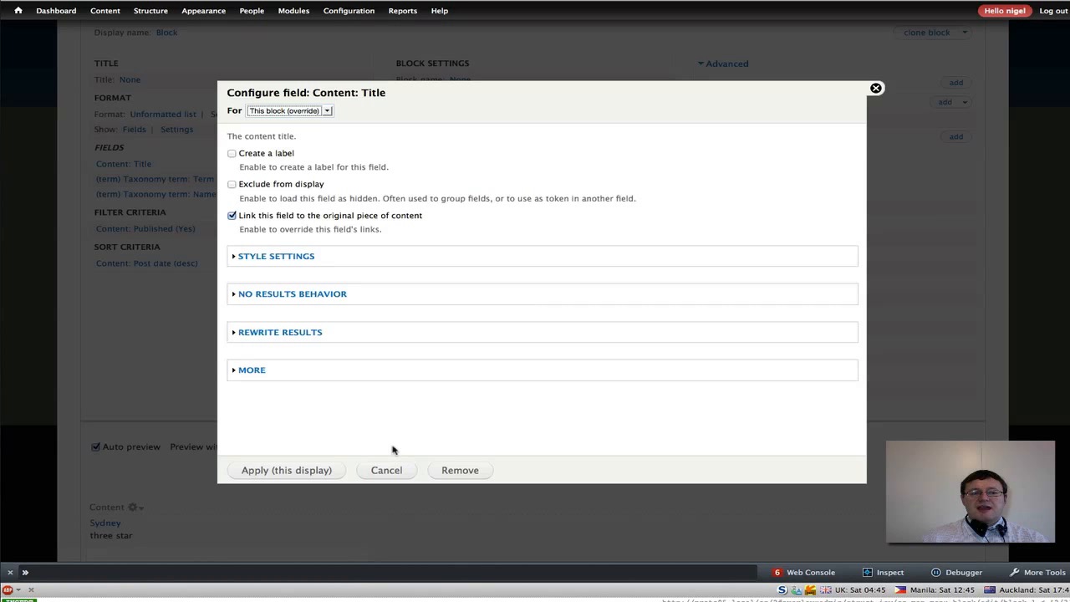
pyautogui.click(478, 471)
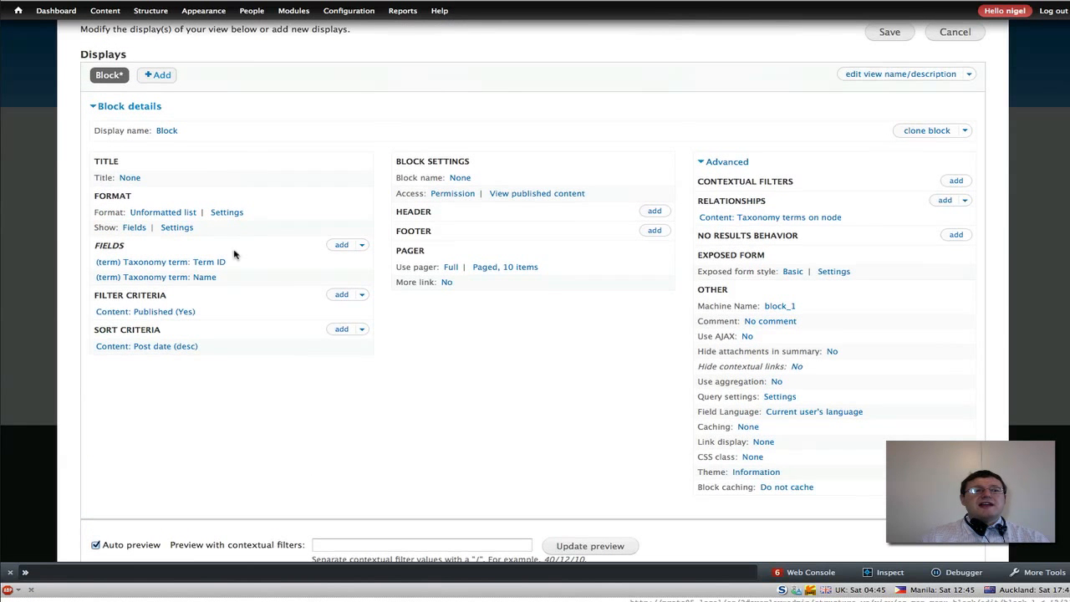
# Step: Change the view format to Jump menu, overriding this block display only
pyautogui.click(148, 213)
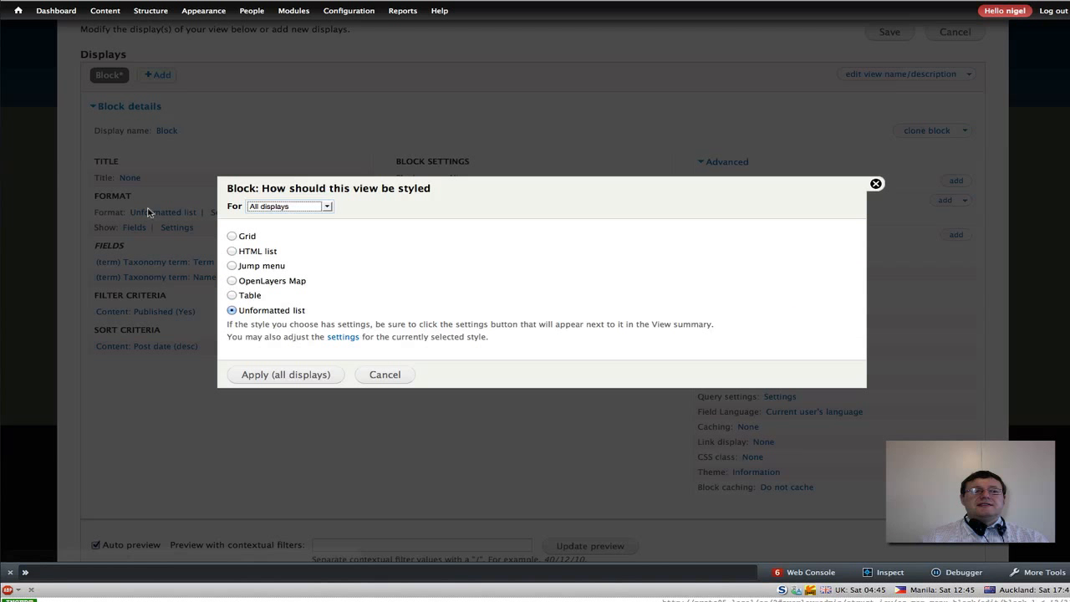
pyautogui.click(232, 266)
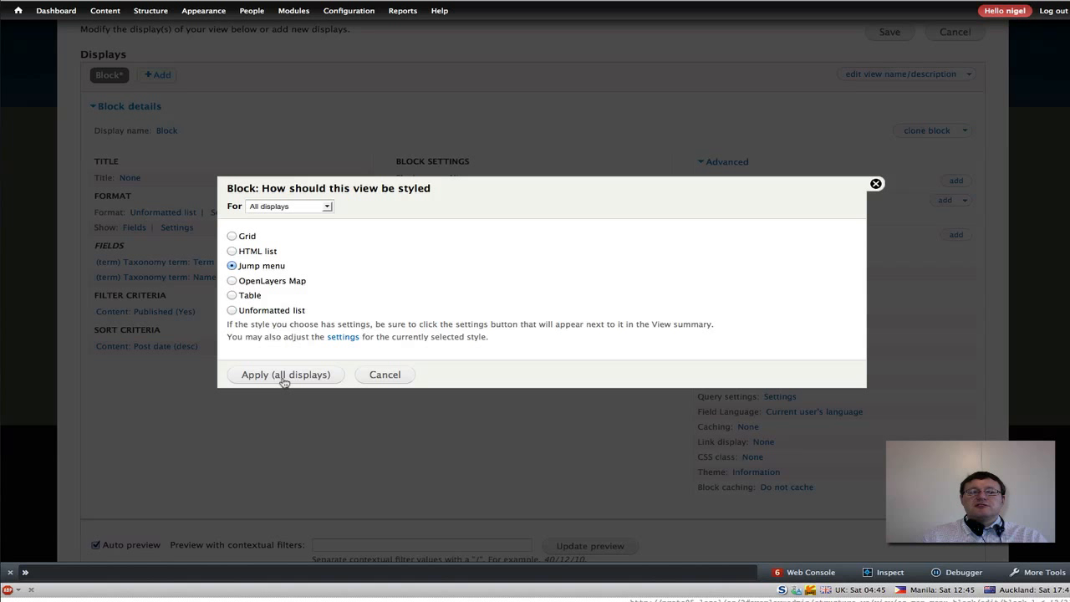
pyautogui.click(326, 206)
pyautogui.click(309, 228)
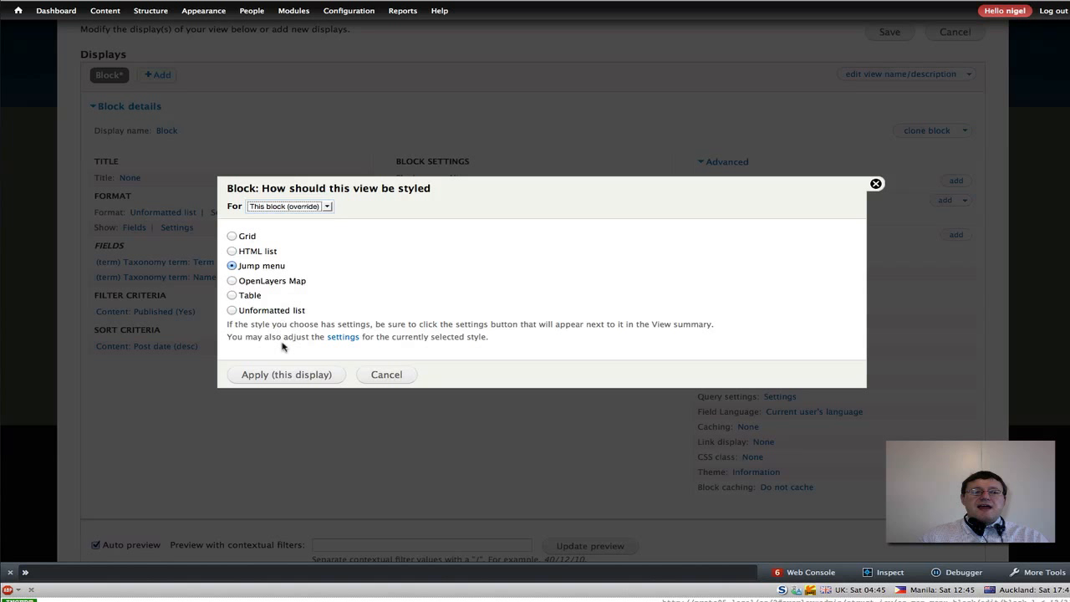
pyautogui.click(286, 374)
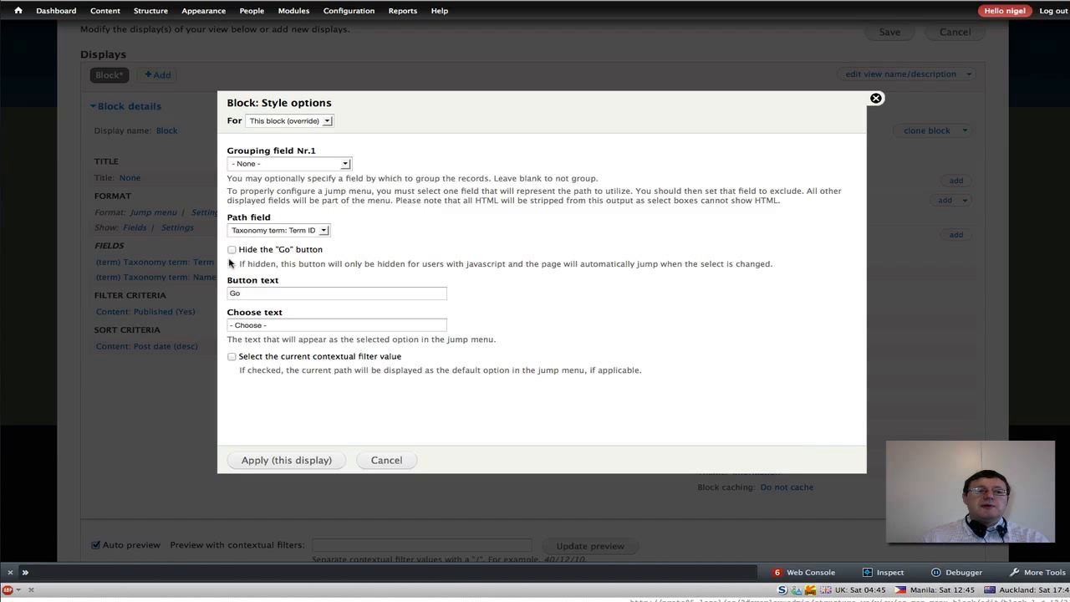
# Step: Hide the jump menu's "Go" button for this display and check the menu's options in the preview
pyautogui.click(231, 250)
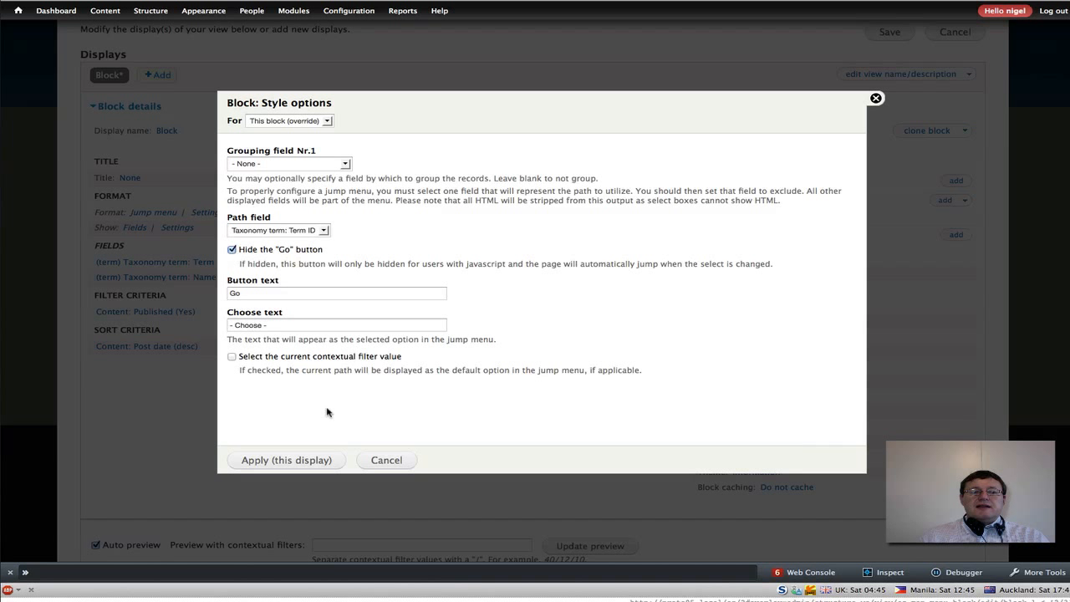
pyautogui.click(294, 464)
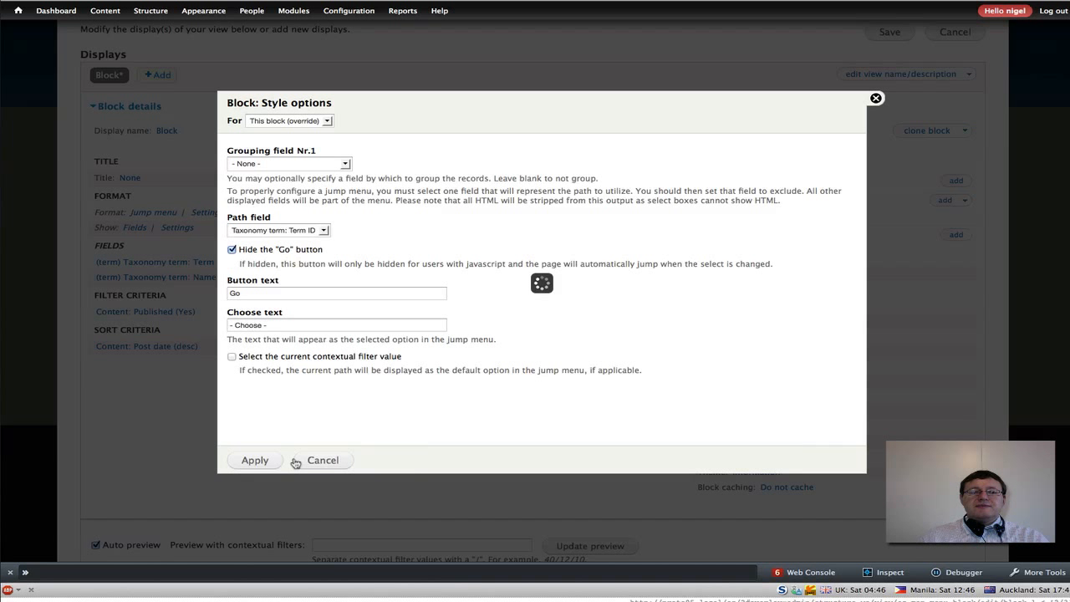
pyautogui.scroll(-3, 518, 401)
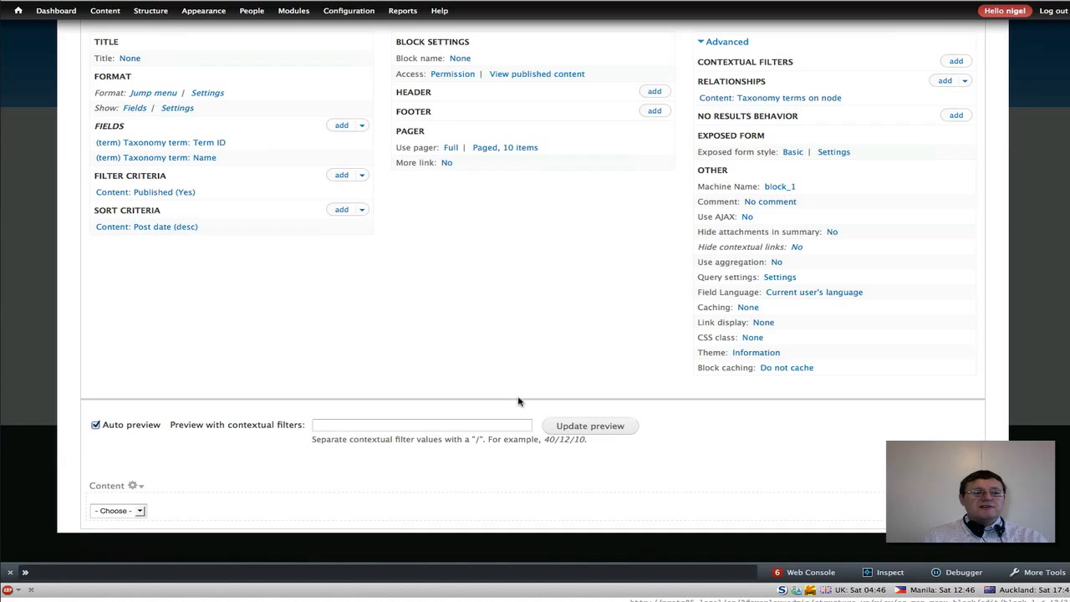
pyautogui.click(141, 511)
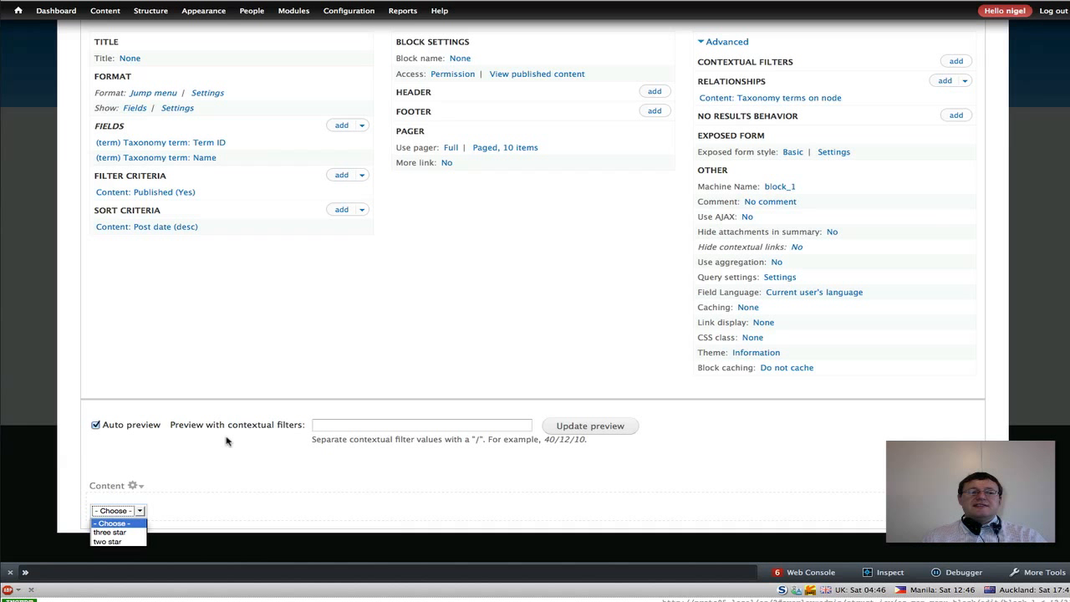
pyautogui.click(270, 329)
# Step: Rename the block display as Oz Map View Block and save the view
pyautogui.scroll(3, 270, 329)
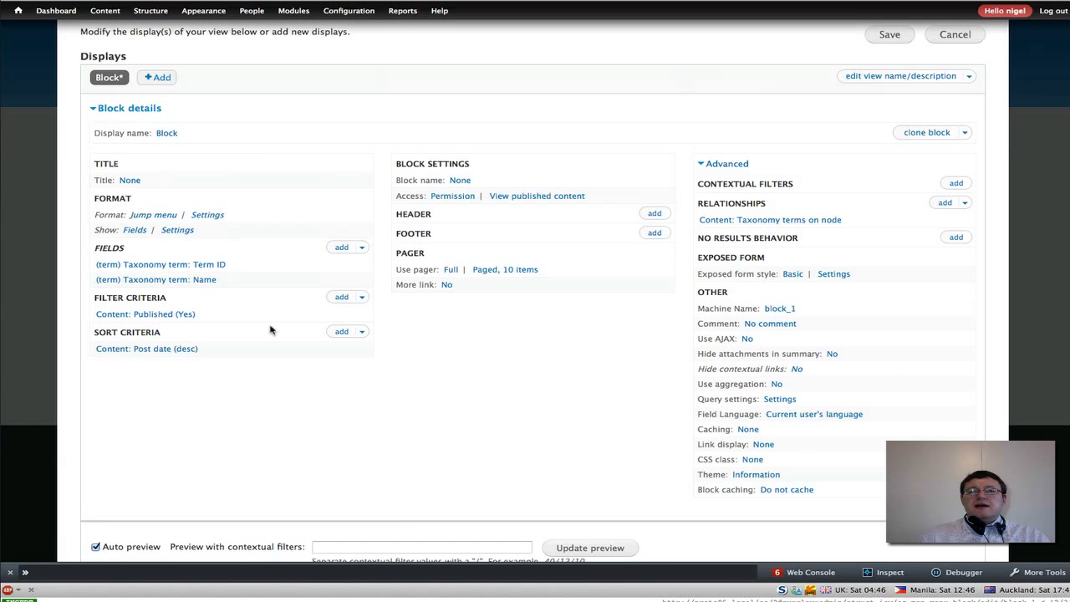
pyautogui.scroll(1, 270, 329)
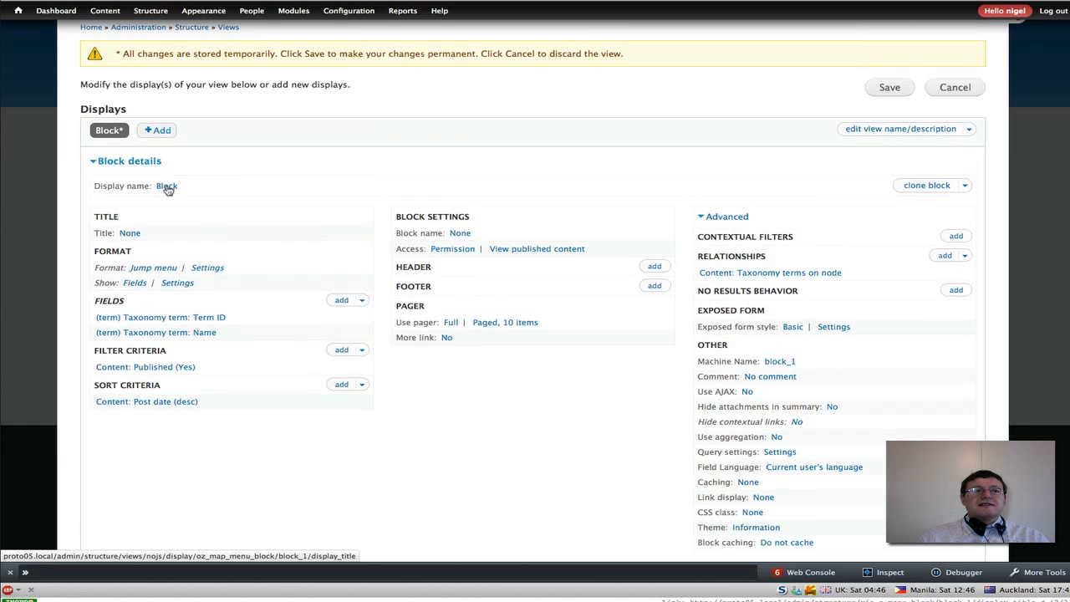
pyautogui.click(167, 186)
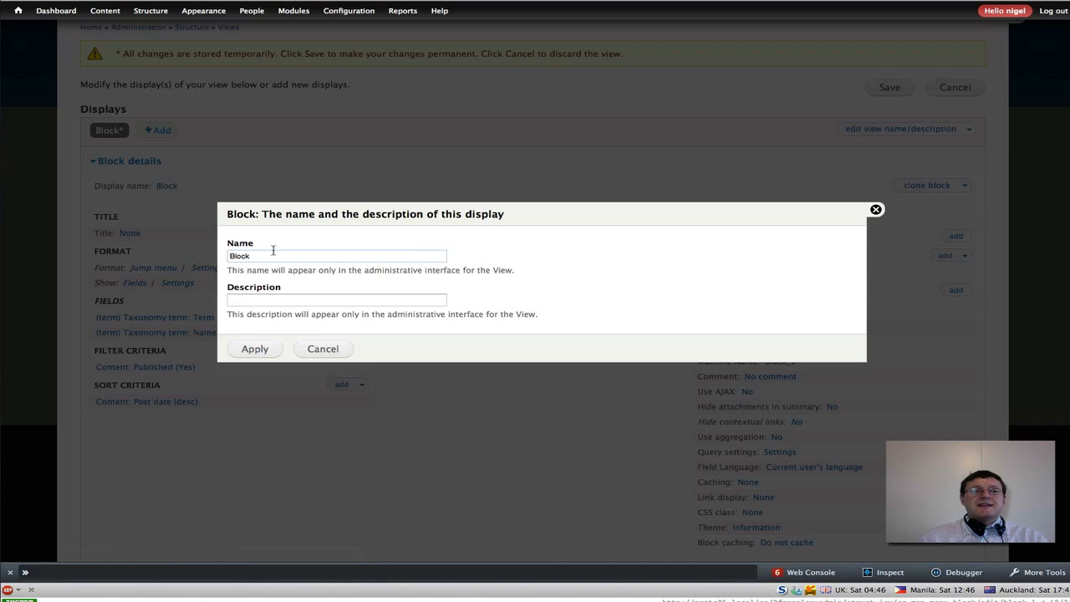
pyautogui.moveTo(272, 250); pyautogui.dragTo(223, 256)
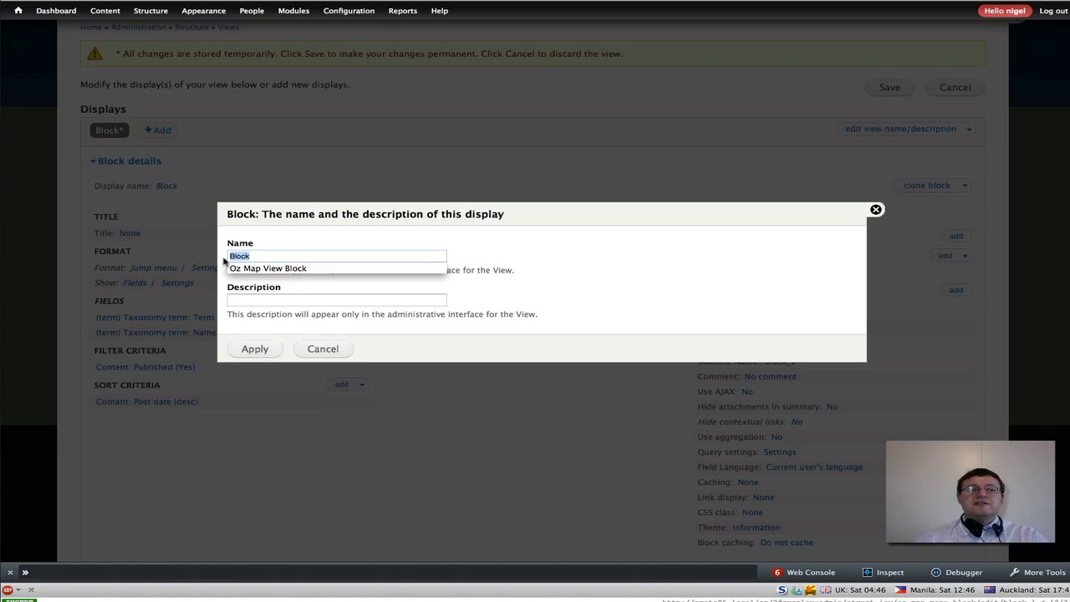
pyautogui.press('Down')
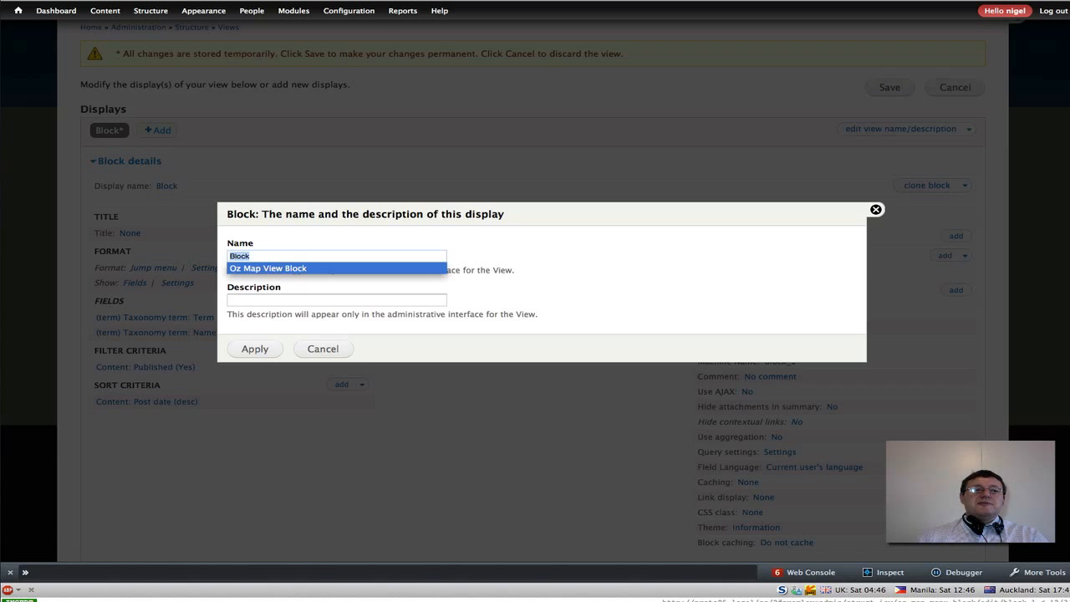
pyautogui.press('Return')
pyautogui.click(255, 351)
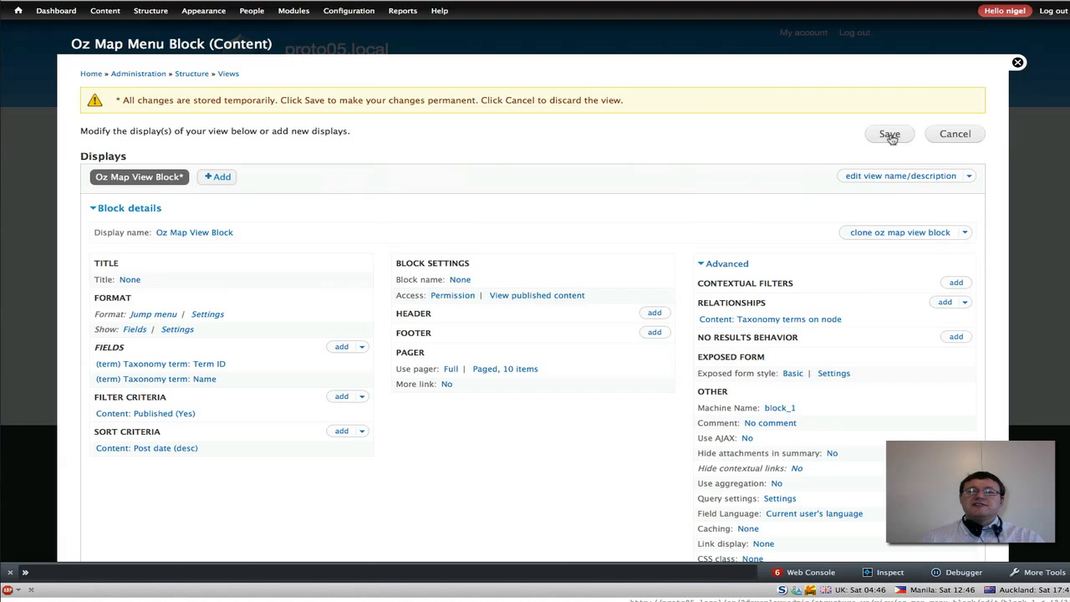
pyautogui.click(889, 135)
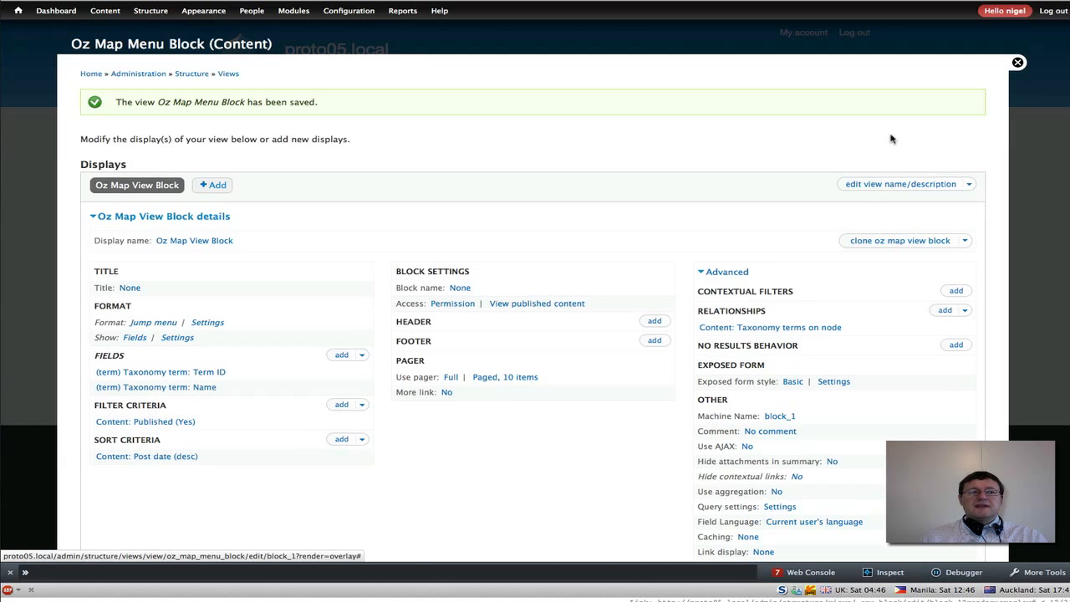
# Step: Assign the Oz Map Menu Block: Oz Map View Block to the Sidebar first region in the site's block layout
pyautogui.moveTo(151, 10)
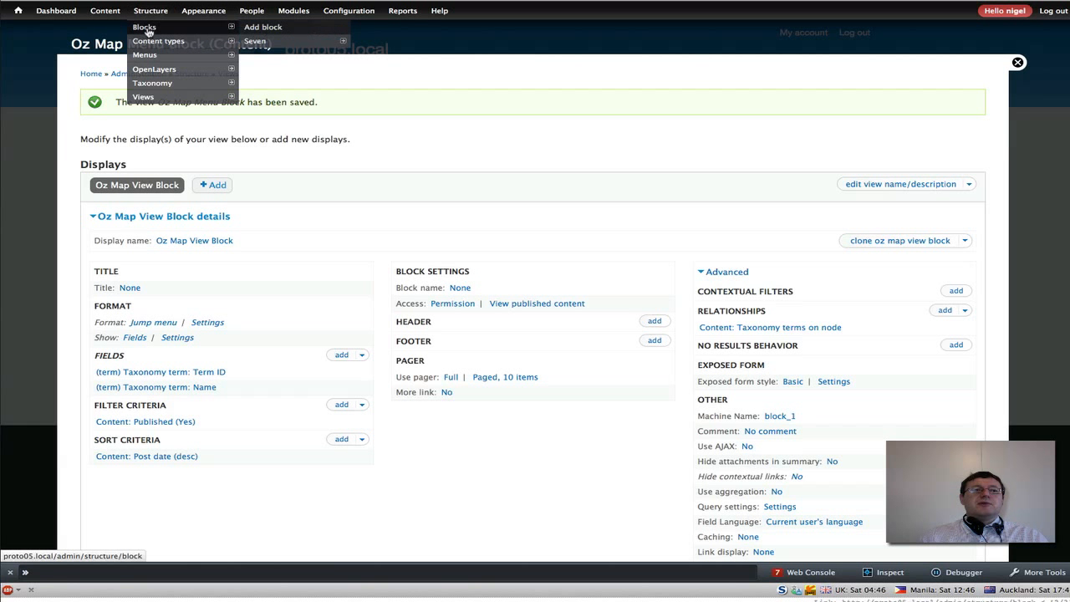
pyautogui.click(147, 30)
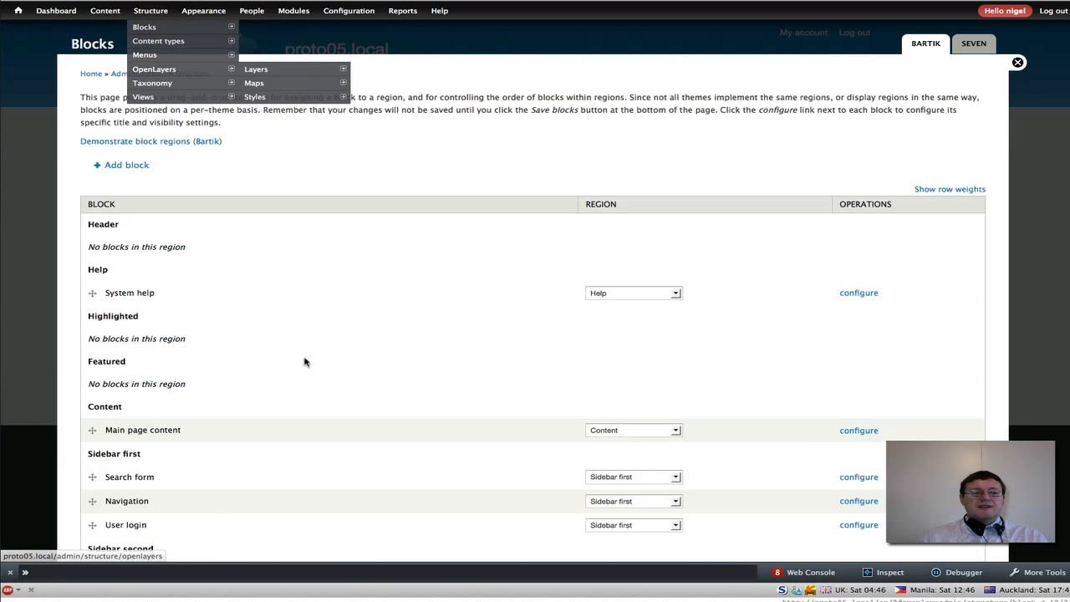
pyautogui.scroll(-10, 304, 361)
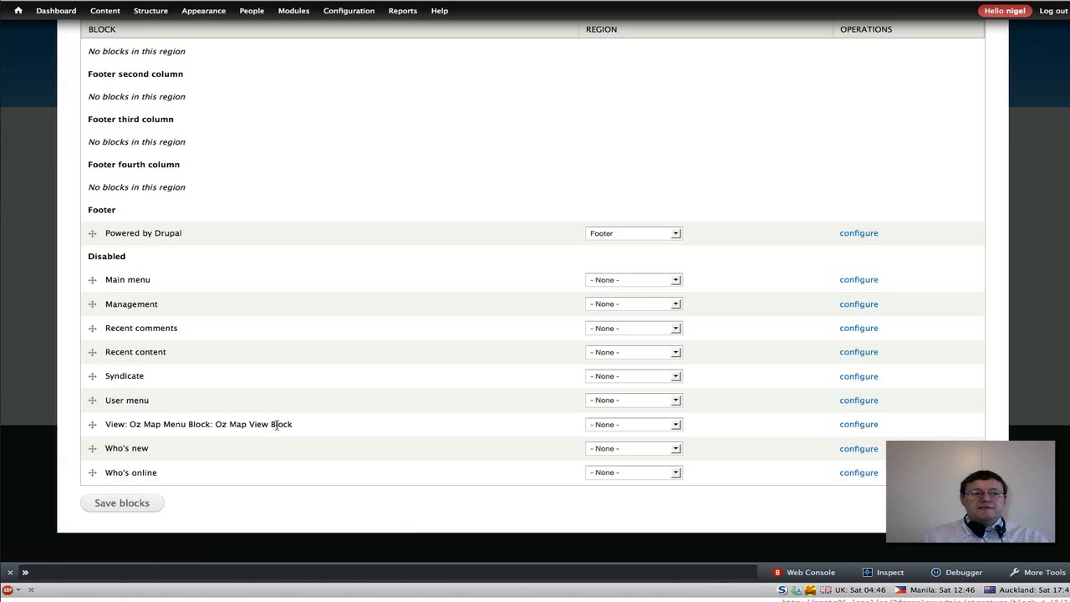
pyautogui.click(676, 425)
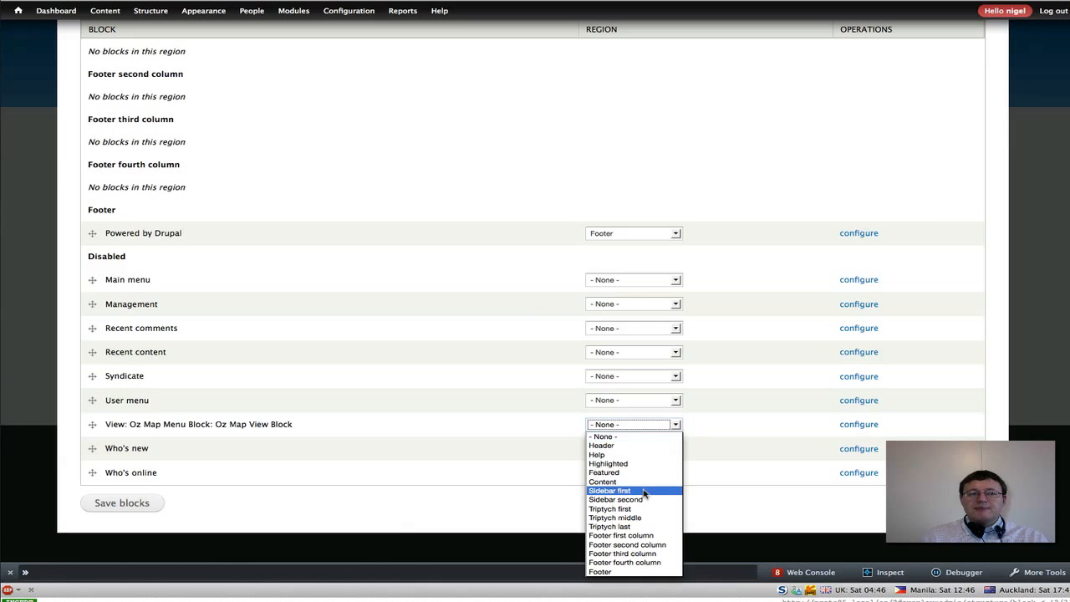
pyautogui.click(643, 490)
# Step: Move the Oz Map View Block above User login in Sidebar first and save the block layout
pyautogui.scroll(10, 387, 306)
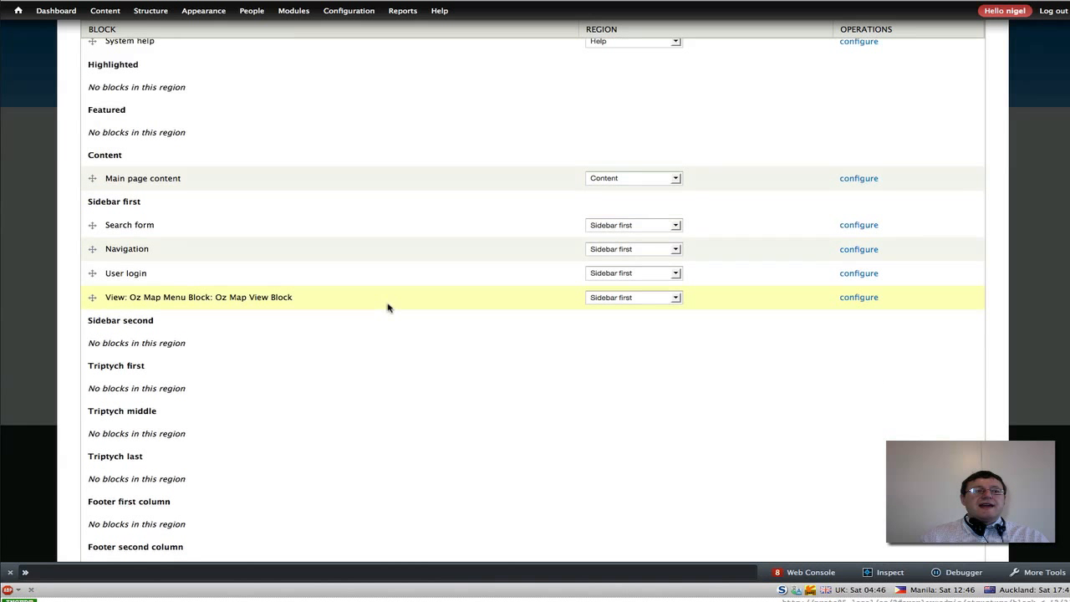
pyautogui.moveTo(92, 298); pyautogui.dragTo(87, 269)
pyautogui.scroll(-6, 373, 499)
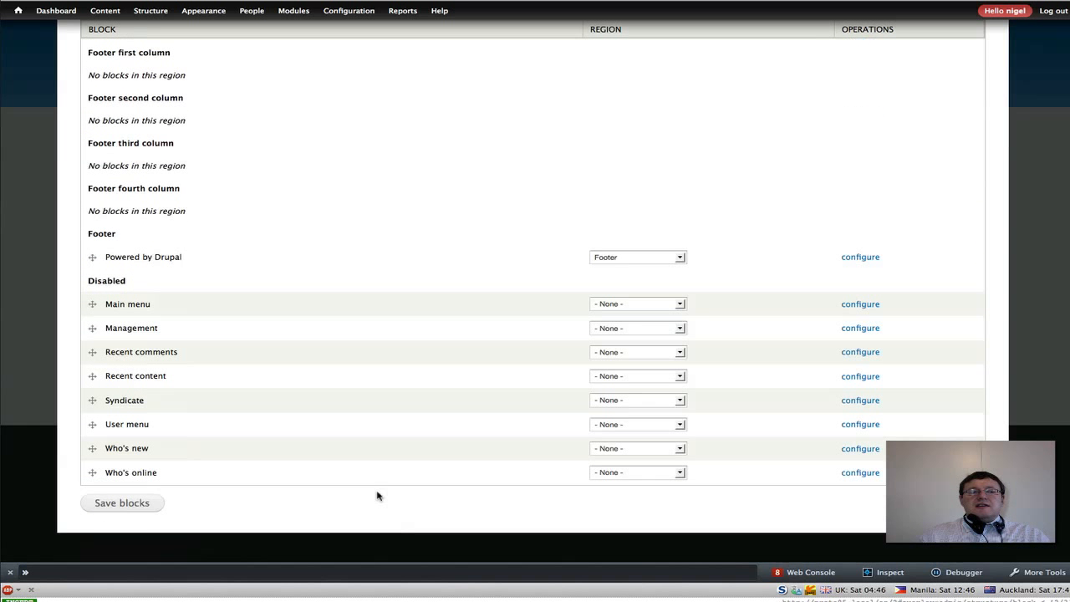
pyautogui.click(116, 505)
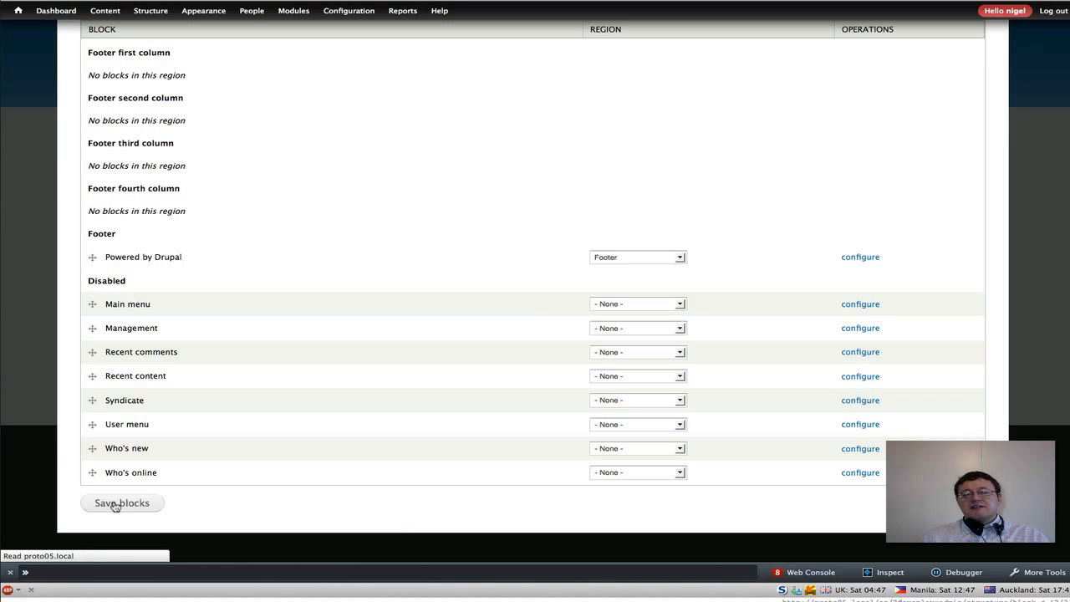
# Step: Restrict the Oz Map View Block to only the pages oz and oz/*, and save the block
pyautogui.scroll(-3, 473, 407)
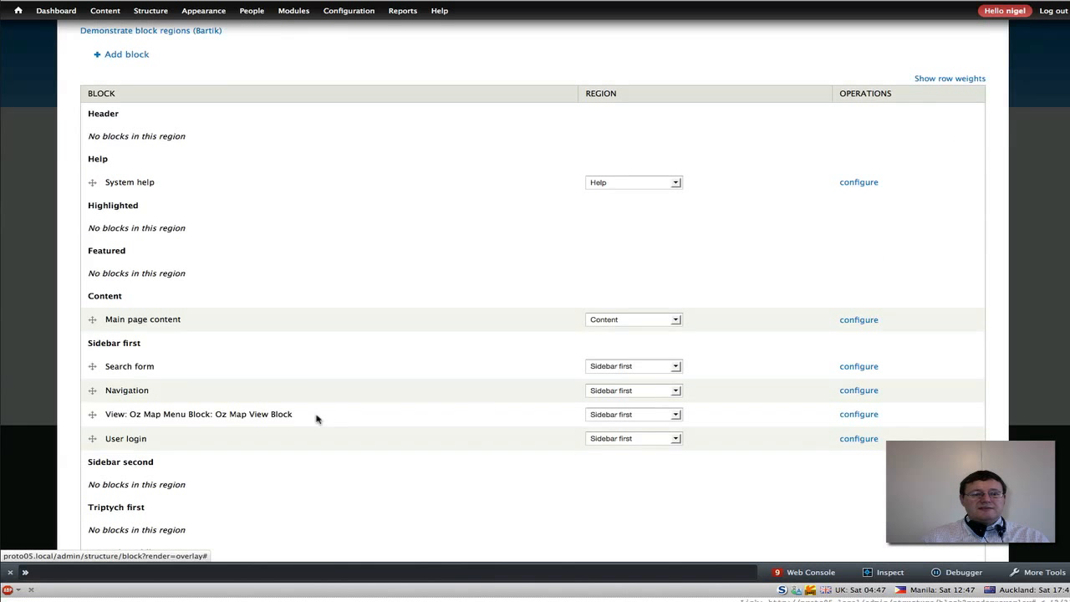
pyautogui.click(854, 414)
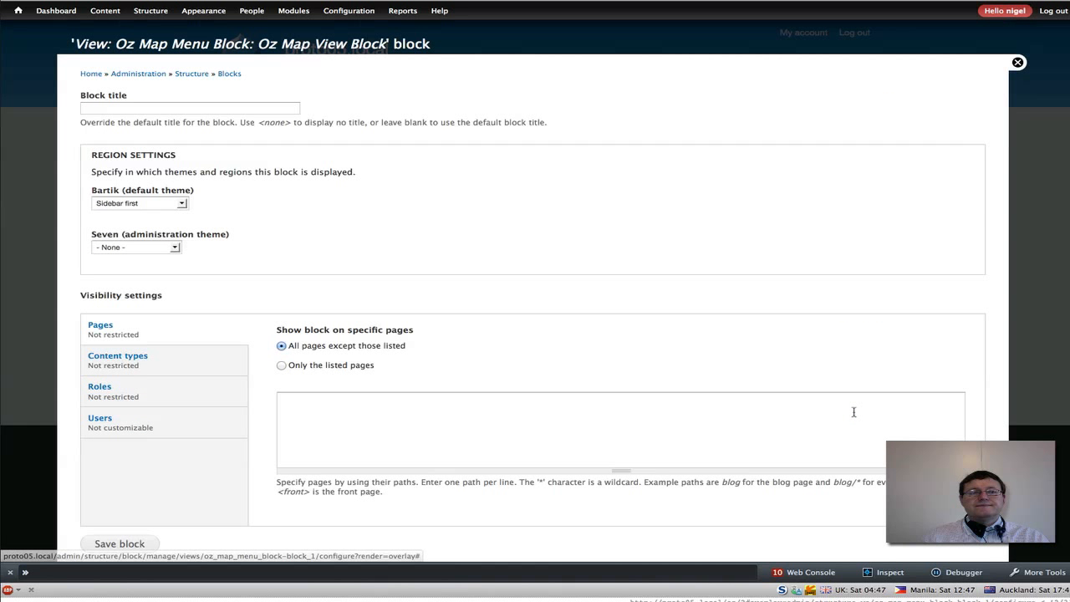
pyautogui.click(282, 366)
pyautogui.click(297, 407)
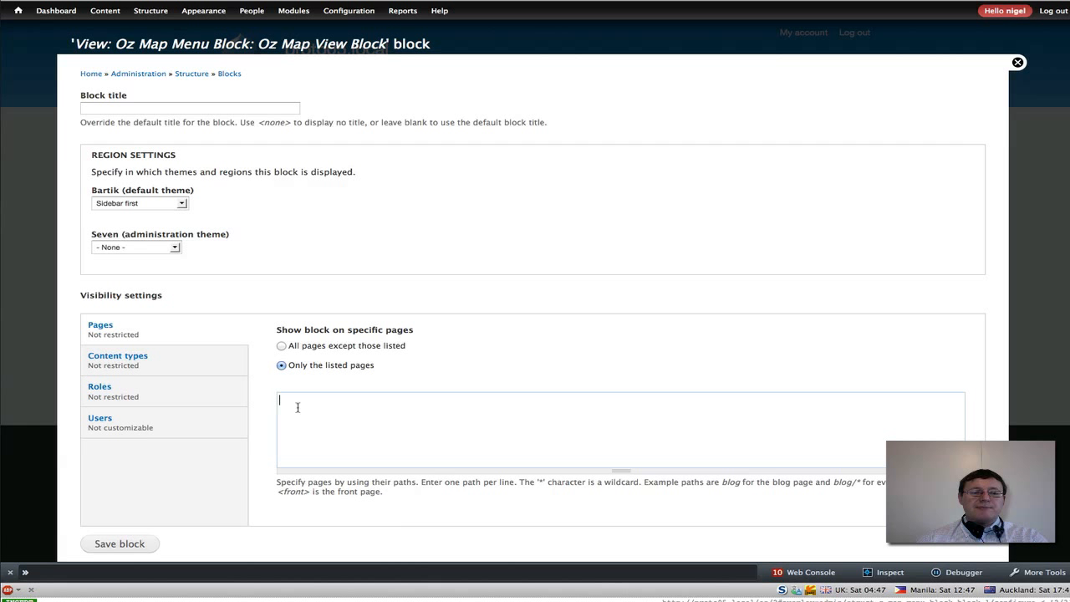
pyautogui.write('oz/*')
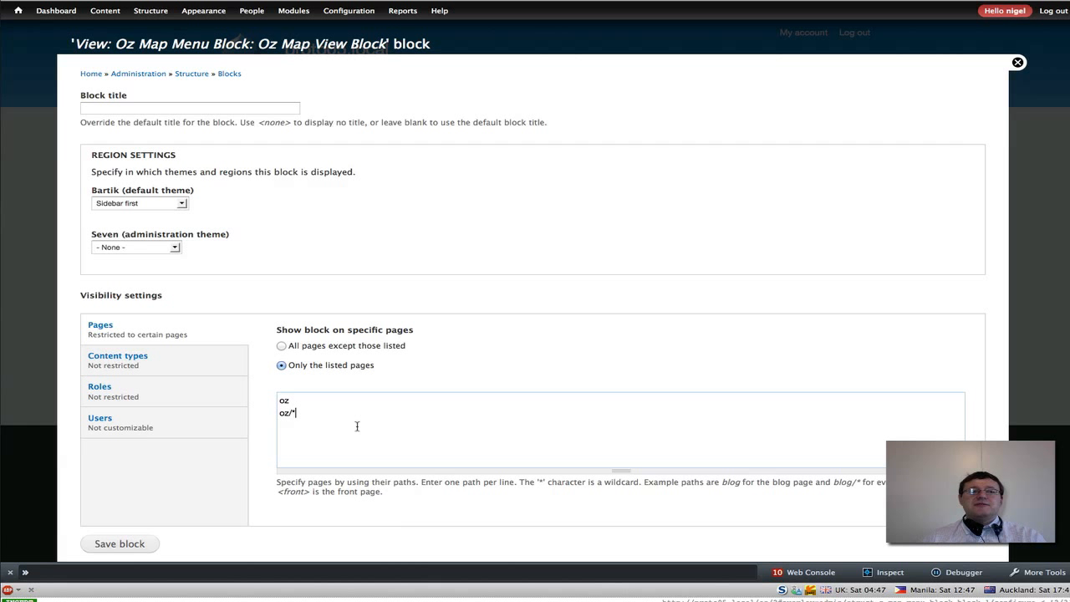
pyautogui.click(127, 546)
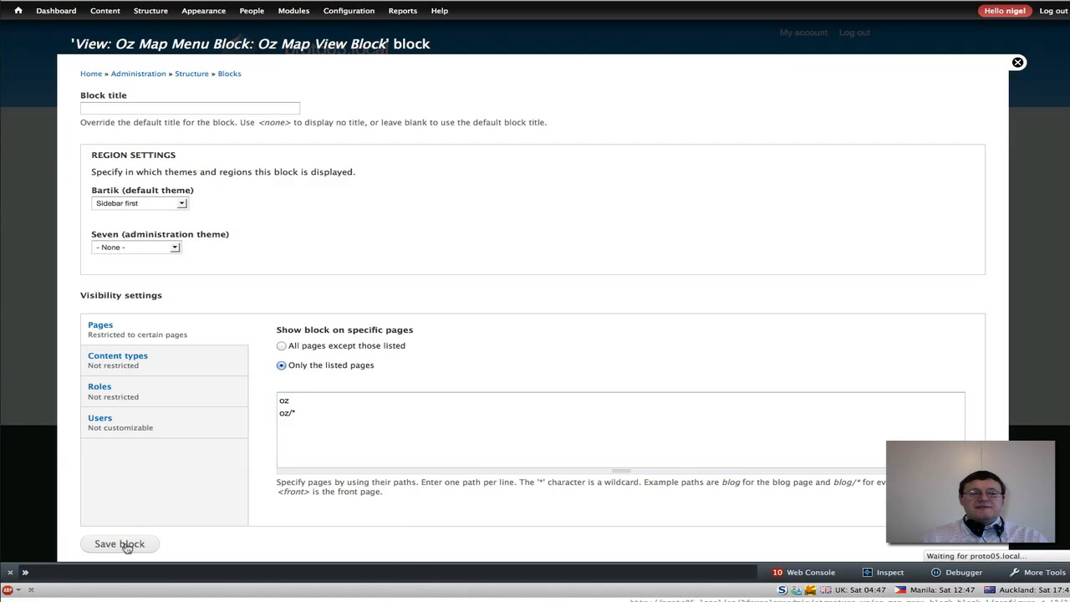
# Step: Return to the site's Oz page and test the jump menu by filtering the map to two star
pyautogui.click(1016, 62)
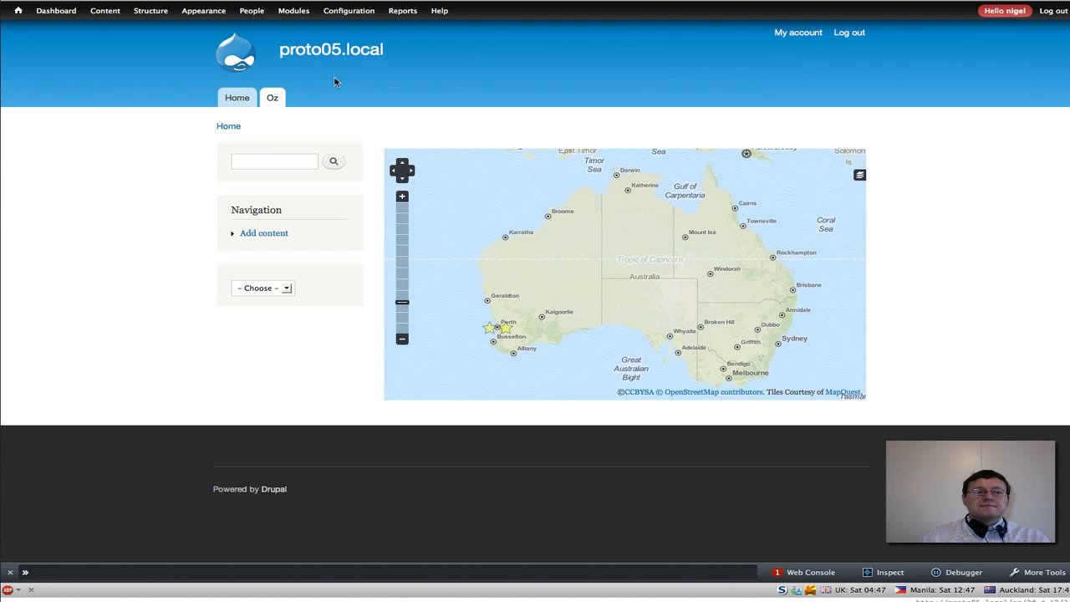
pyautogui.click(272, 100)
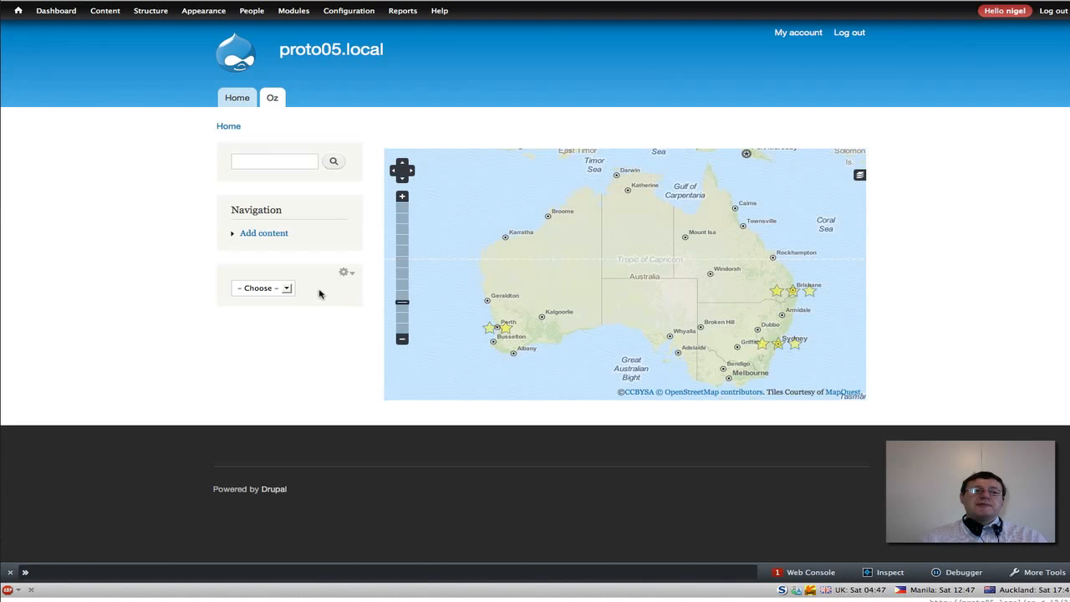
pyautogui.click(286, 288)
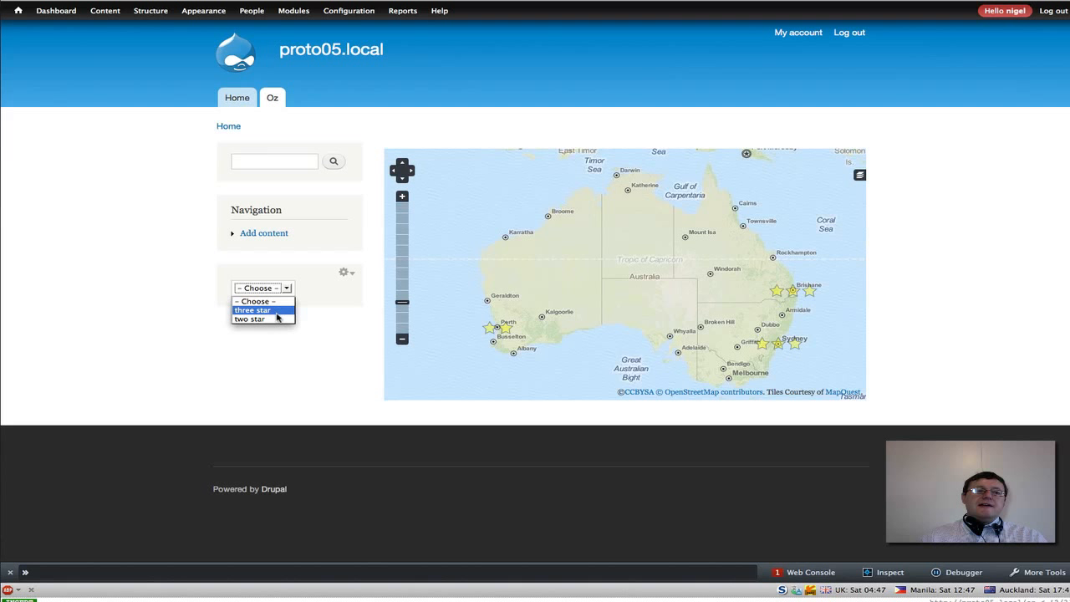
pyautogui.click(277, 318)
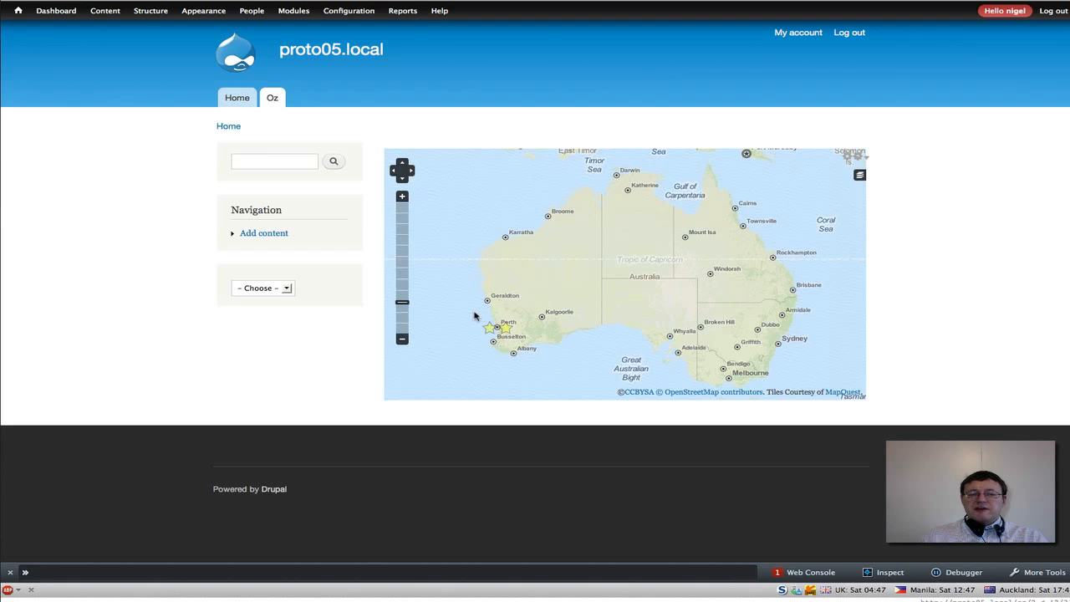
# Step: Switch the two star map's base layer to MapQuest Open Aerial and collapse the layer switcher
pyautogui.click(861, 175)
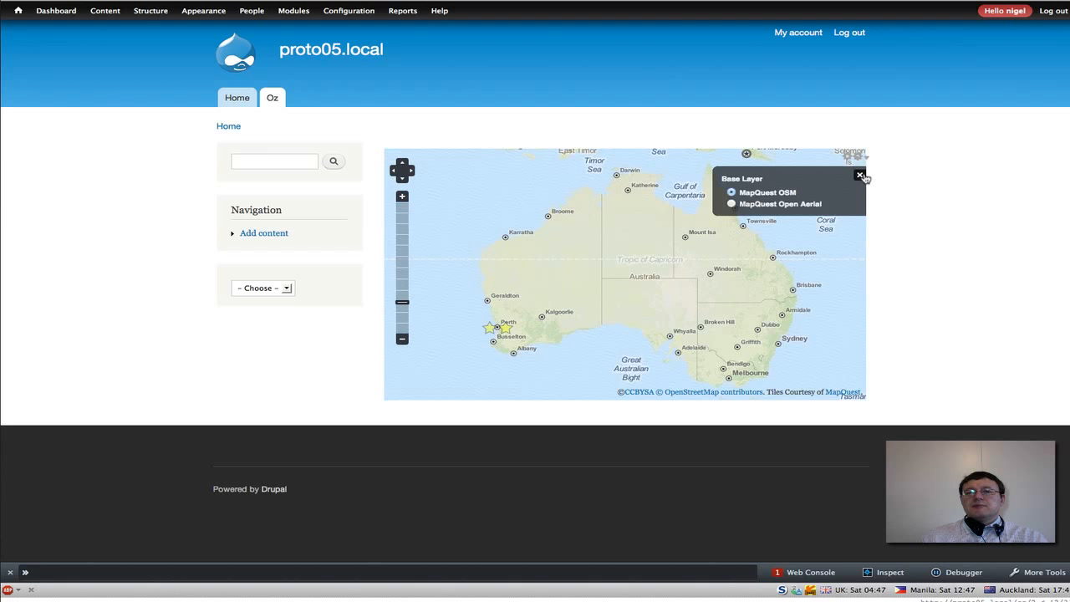
pyautogui.click(732, 205)
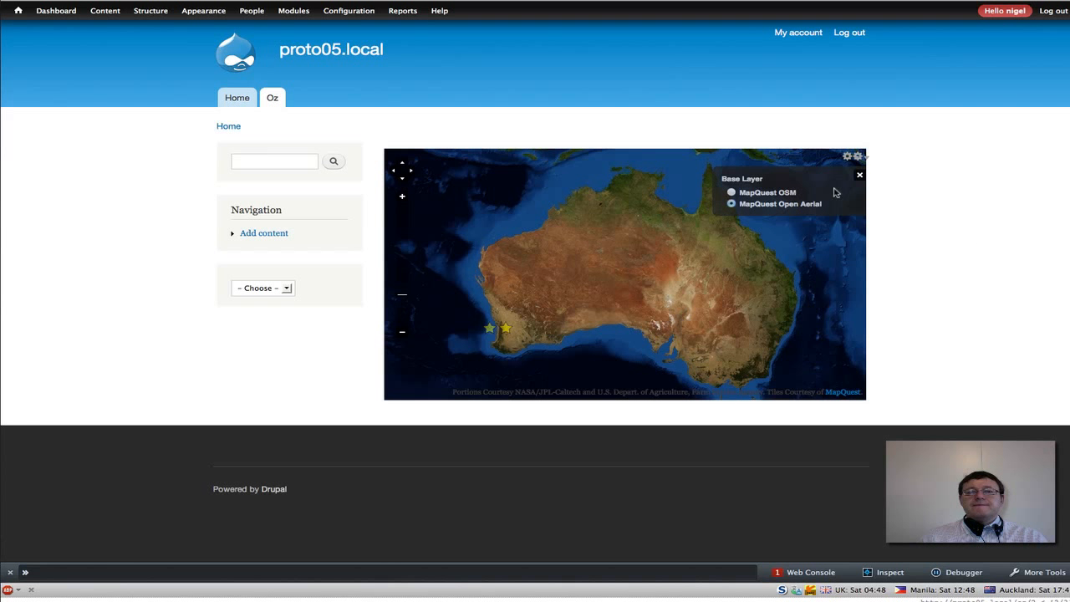
pyautogui.click(859, 175)
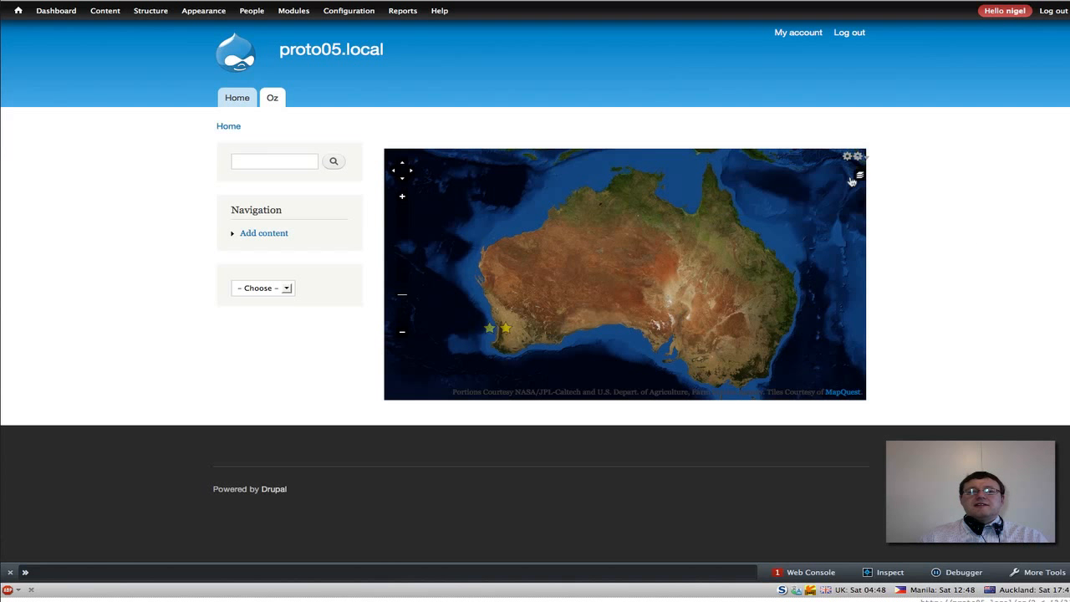
# Step: Filter the map to three star with the jump menu and view it on the MapQuest Open Aerial base layer
pyautogui.click(286, 288)
pyautogui.click(272, 312)
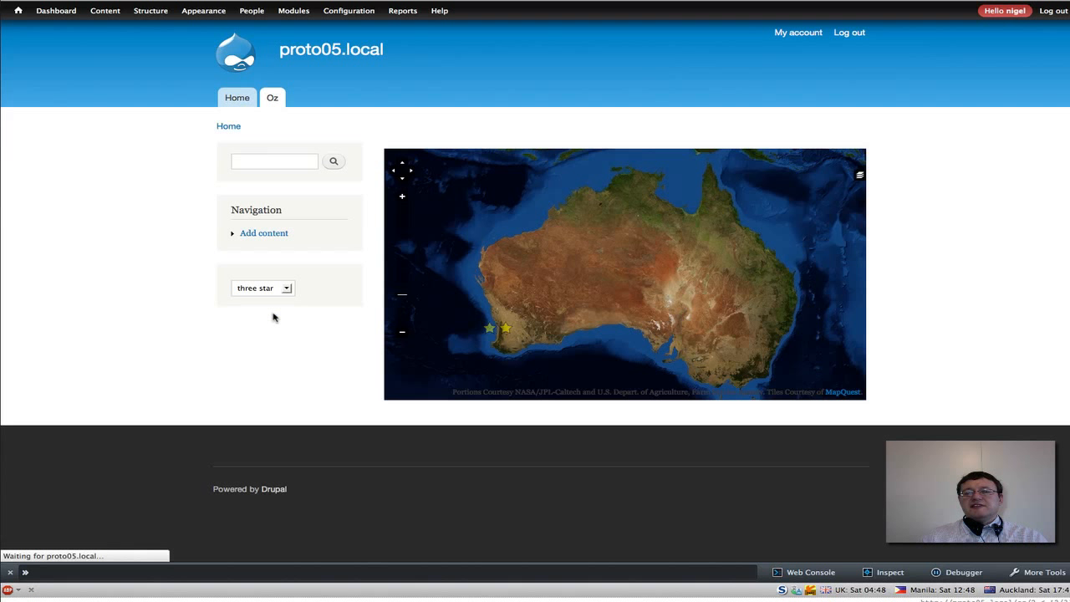
pyautogui.click(859, 176)
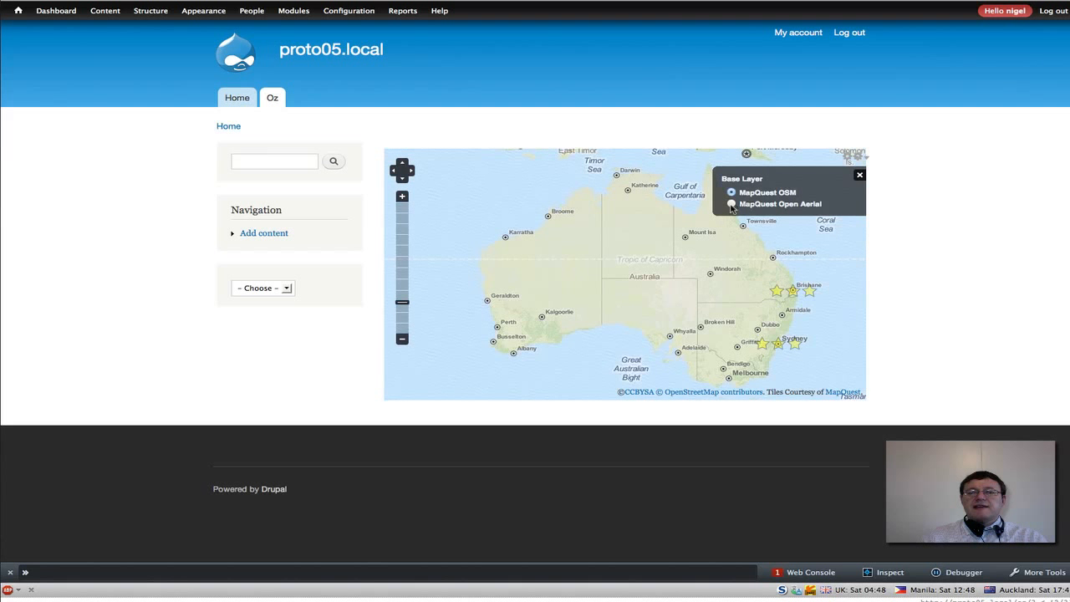
pyautogui.click(731, 205)
pyautogui.click(859, 174)
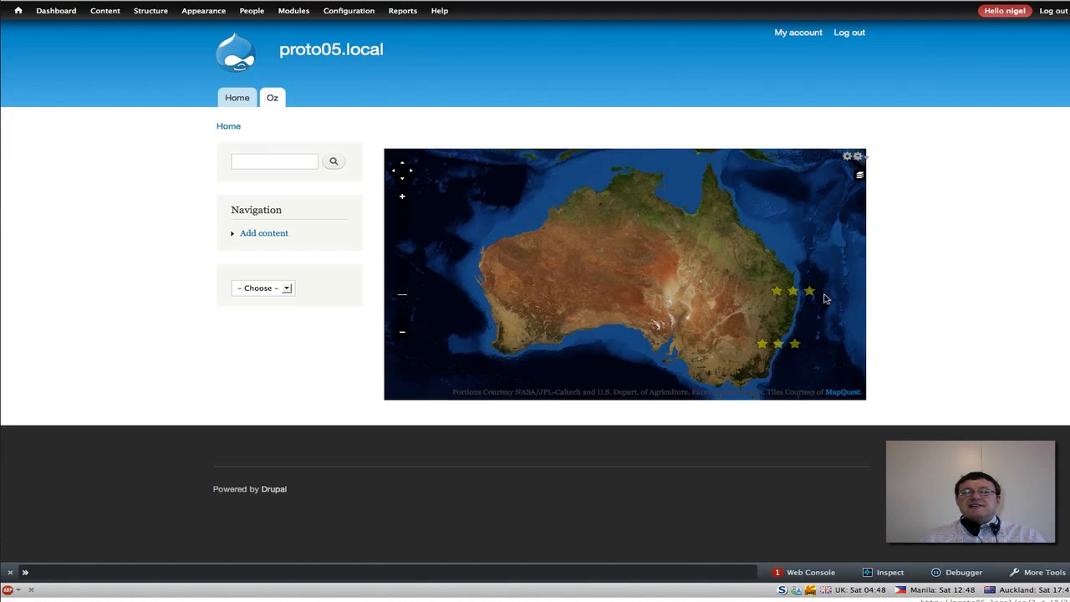
pyautogui.click(288, 287)
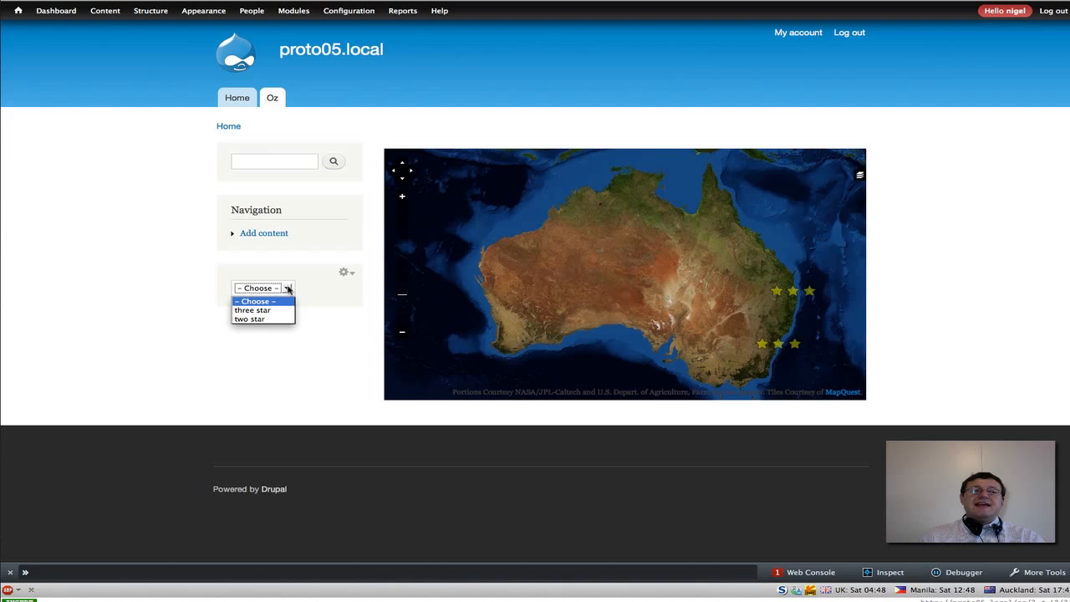
pyautogui.click(317, 292)
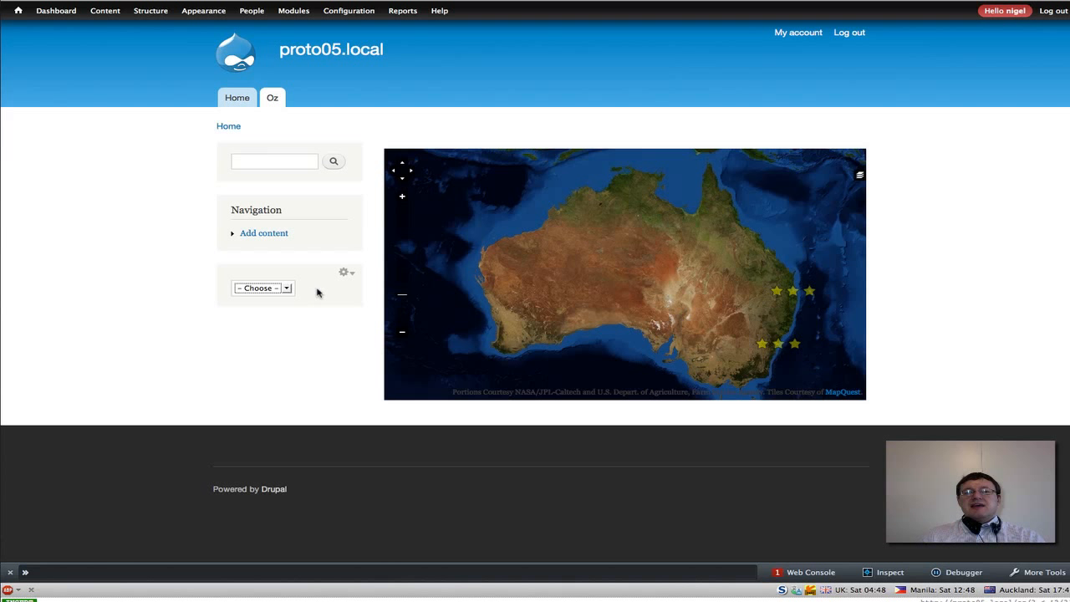